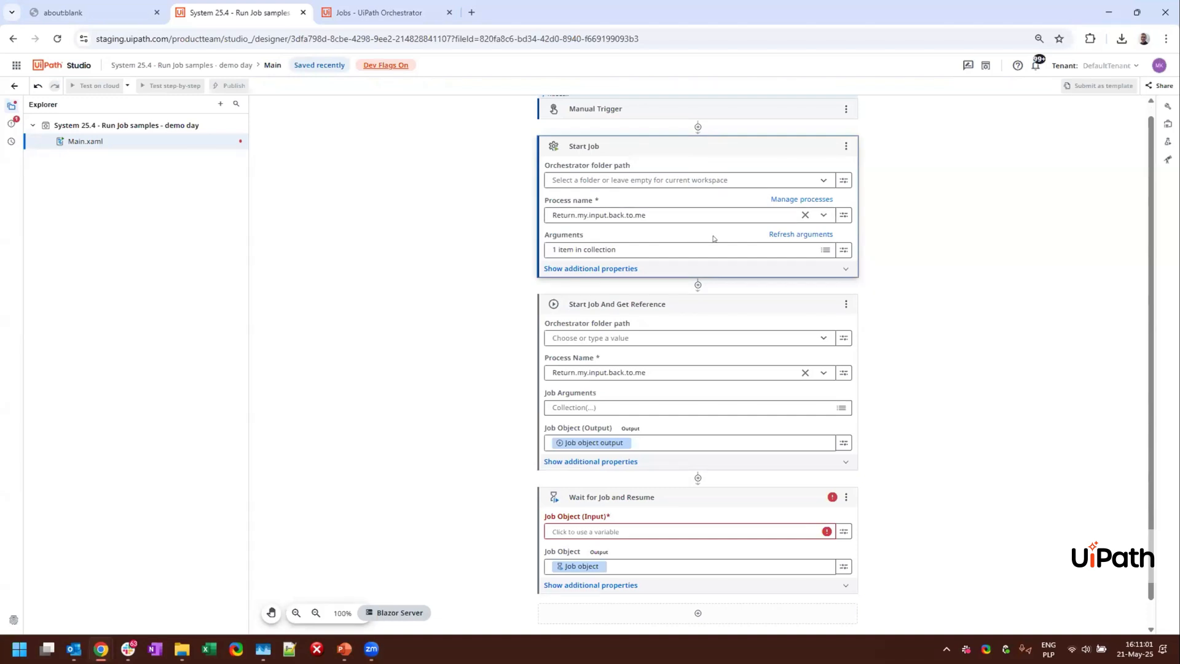
# Review the additional properties of the Start Job activity, including its outputs, and collapse the activity
pyautogui.click(685, 268)
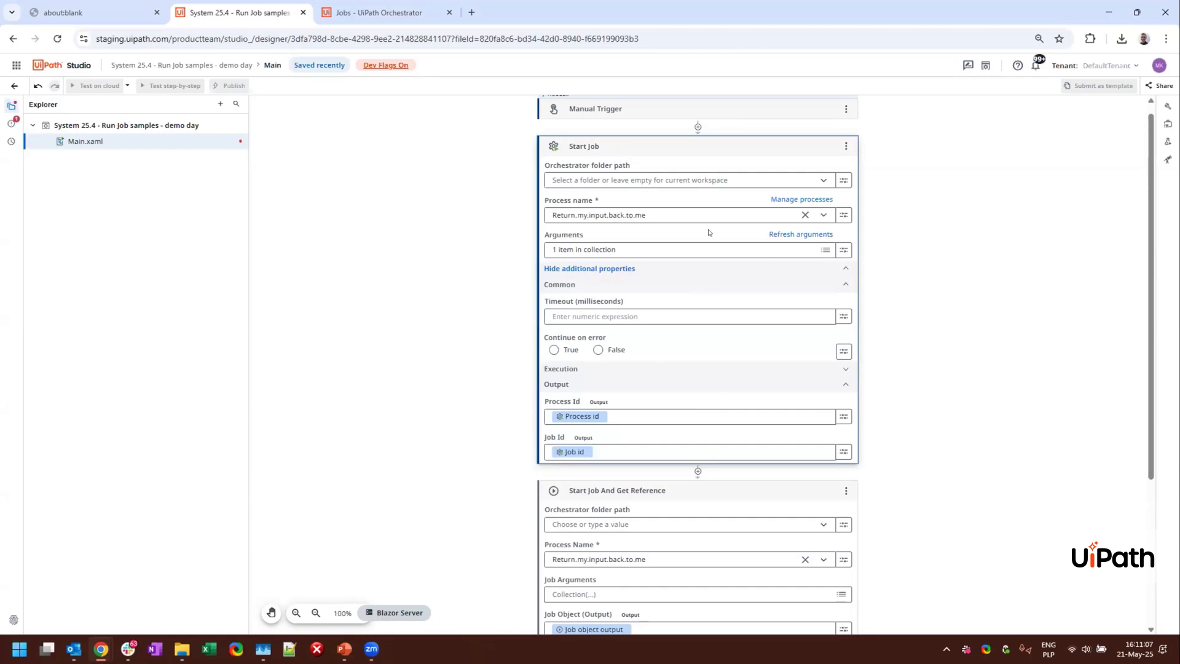
pyautogui.click(695, 146)
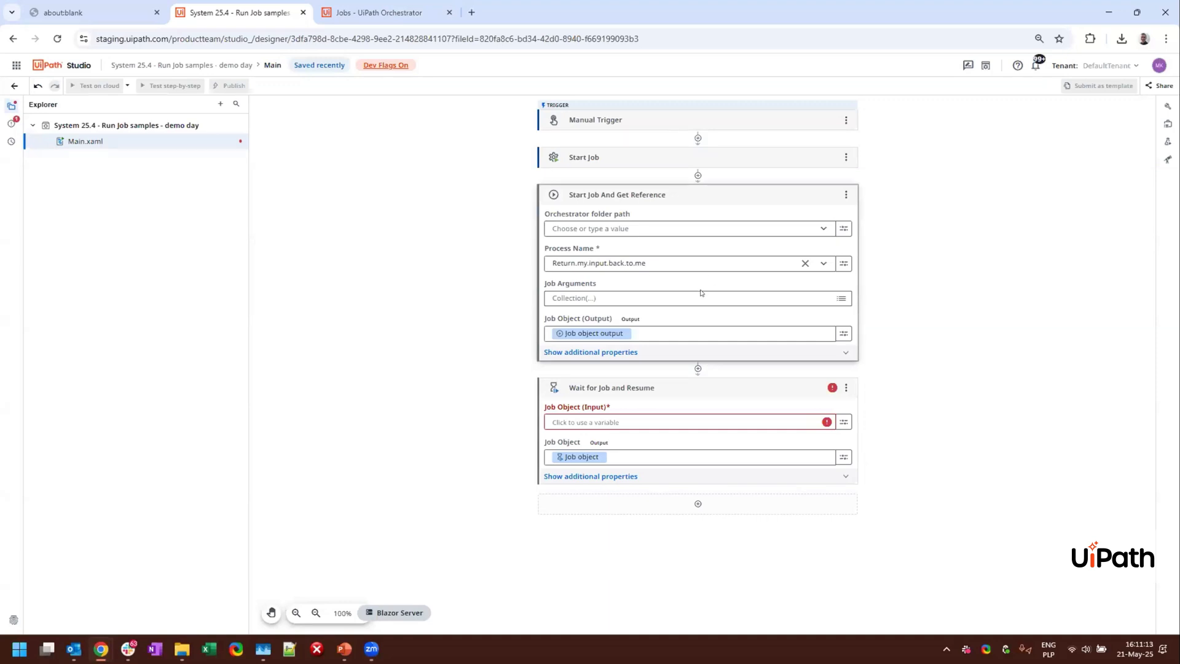
# Set the Job Object (Input) of Wait for Job and Resume to the Job Object (Output) variable from Start Job And Get Reference
pyautogui.click(844, 422)
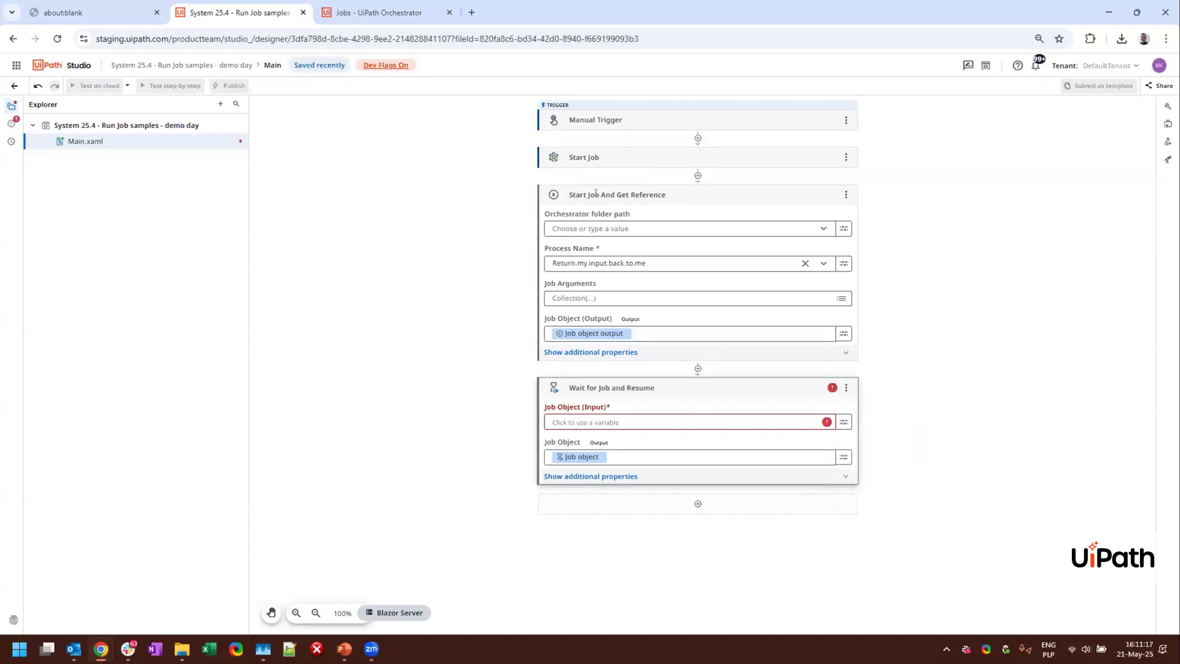
pyautogui.click(843, 422)
pyautogui.click(876, 450)
pyautogui.click(646, 471)
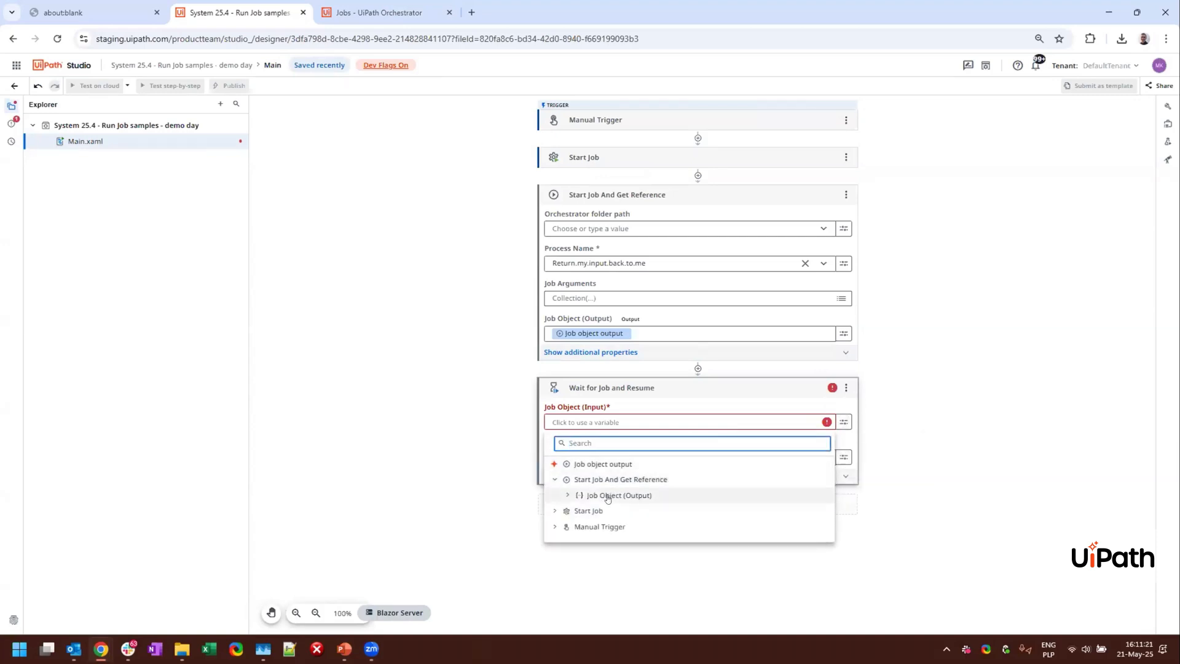
pyautogui.click(607, 492)
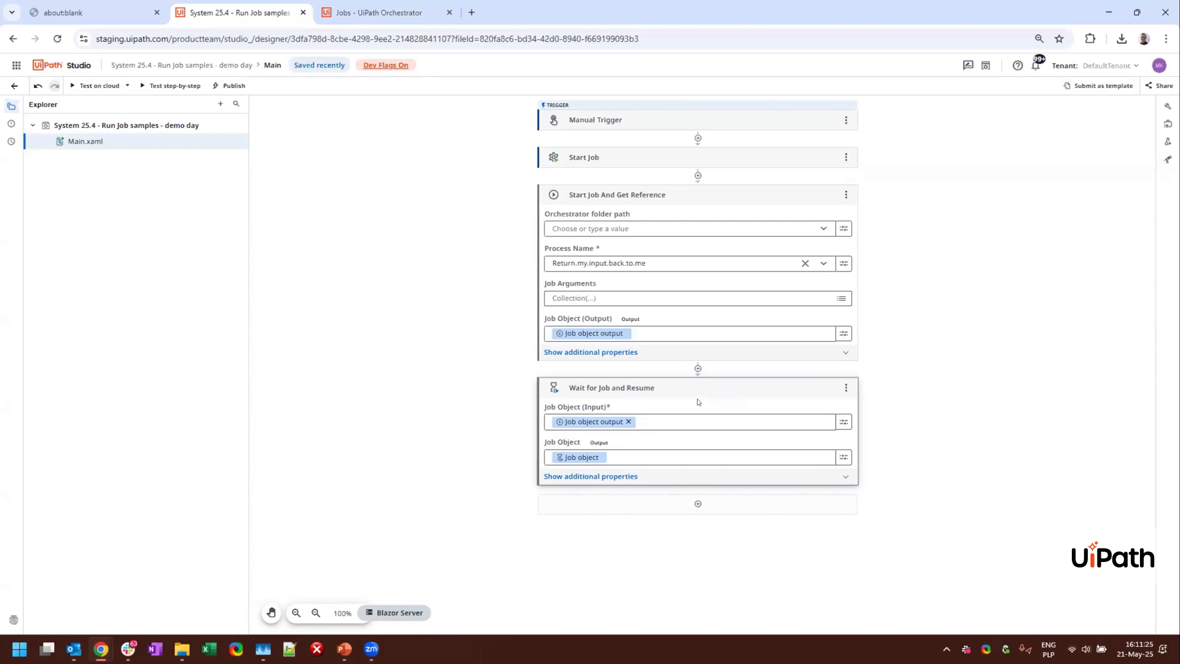
# Delete the Start Job, Start Job And Get Reference, and Wait for Job and Resume activities from the workflow
pyautogui.click(763, 160)
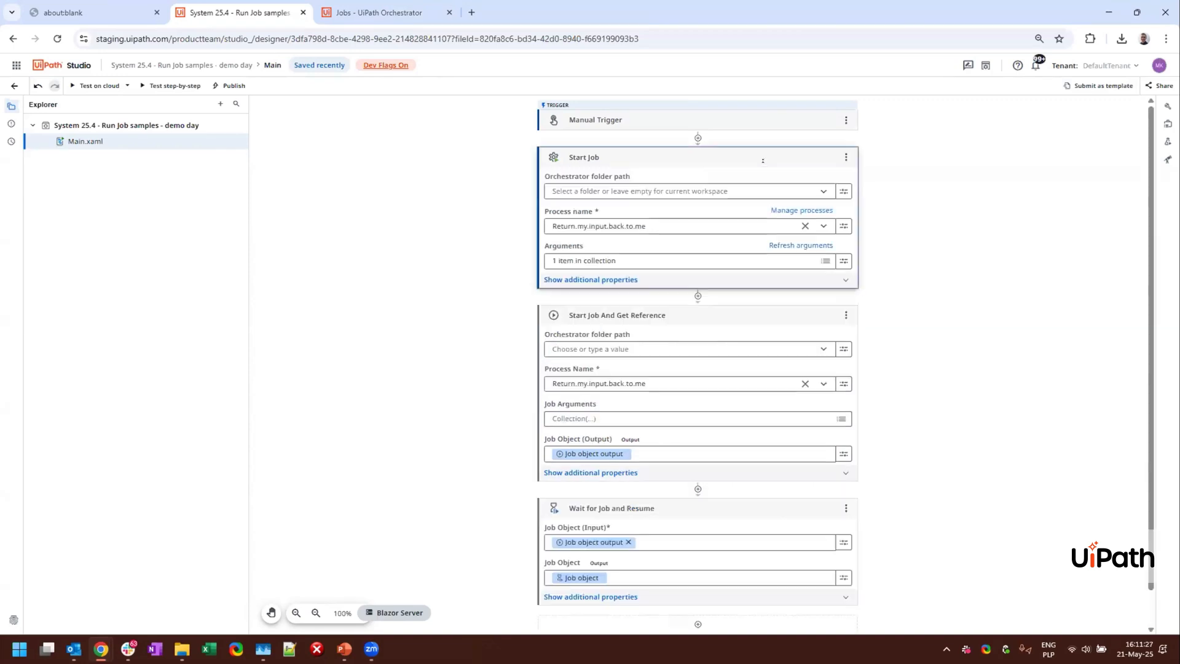
pyautogui.press('Delete')
pyautogui.press('Delete')
pyautogui.press('Delete')
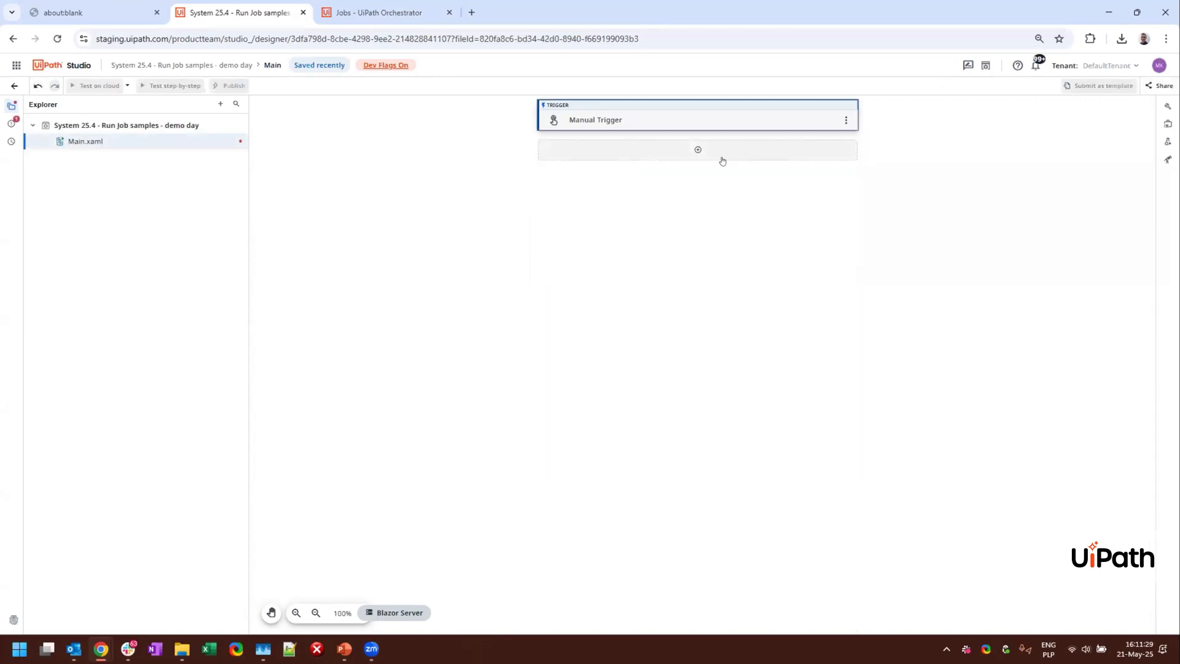
# Add a Run Job activity after the Manual Trigger and choose Return.my.input.back.to.me (RPA) as its process
pyautogui.click(696, 153)
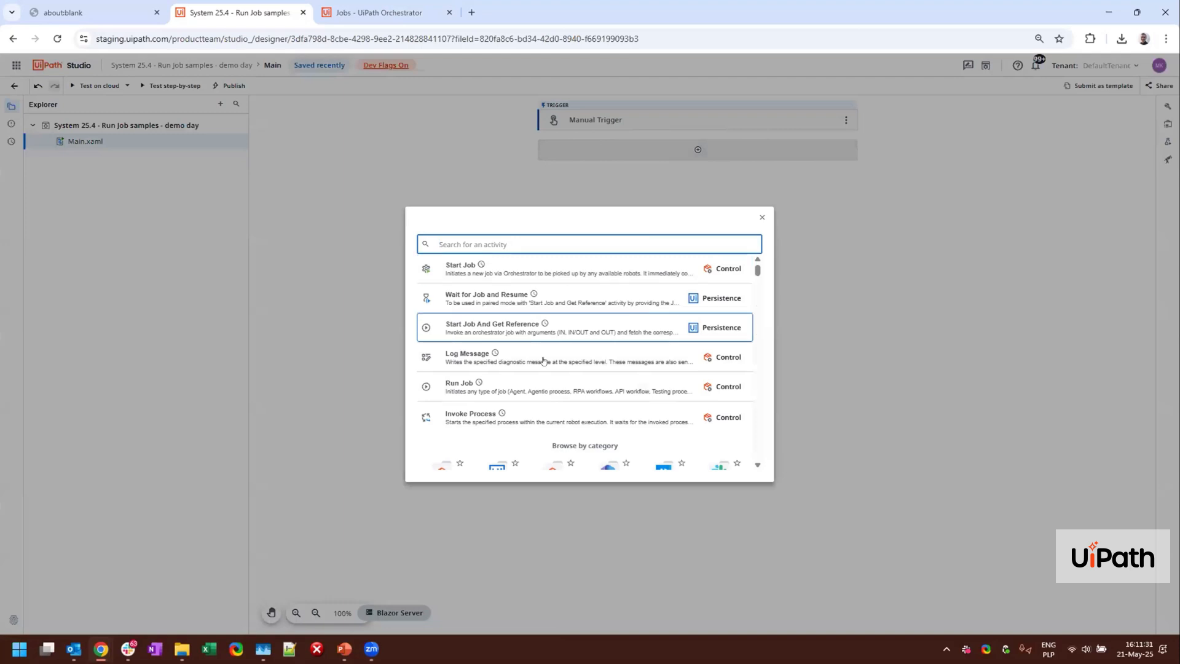
pyautogui.press('Escape')
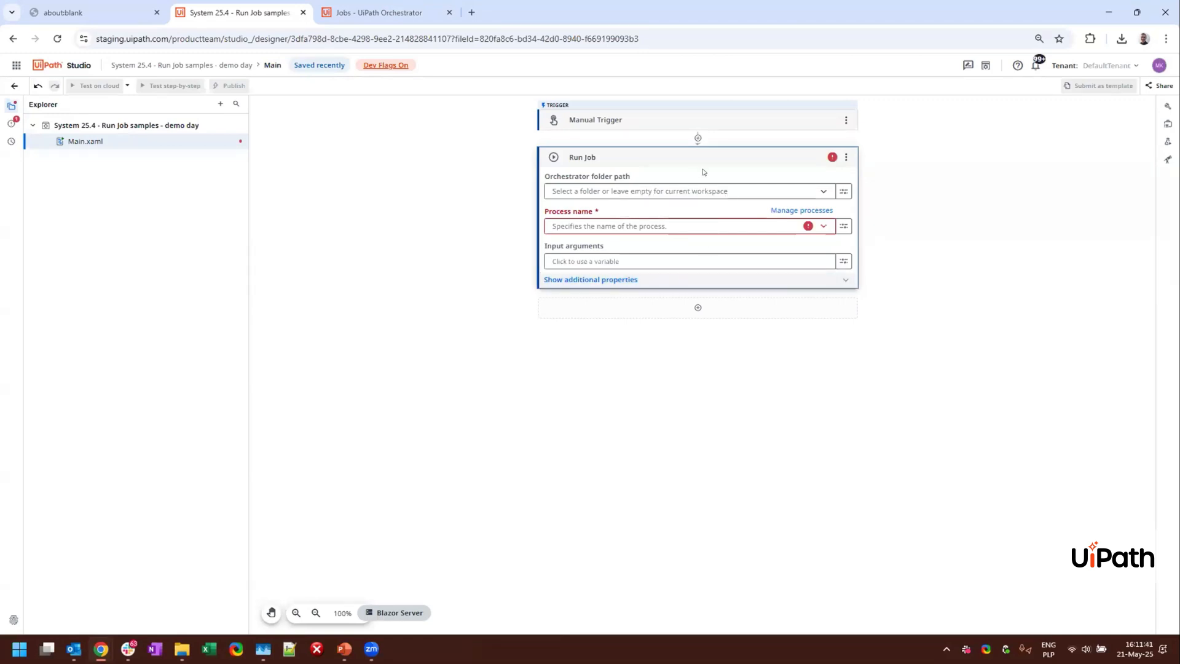
pyautogui.click(688, 223)
pyautogui.write('retru')
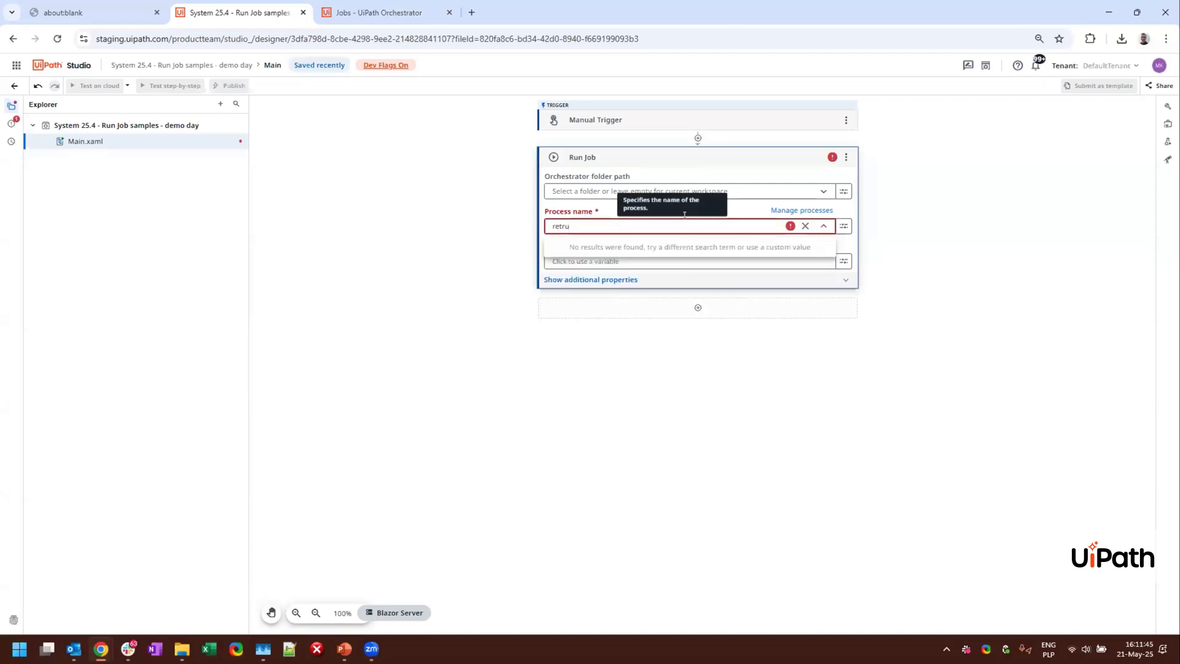
pyautogui.press('BackSpace')
pyautogui.write('u')
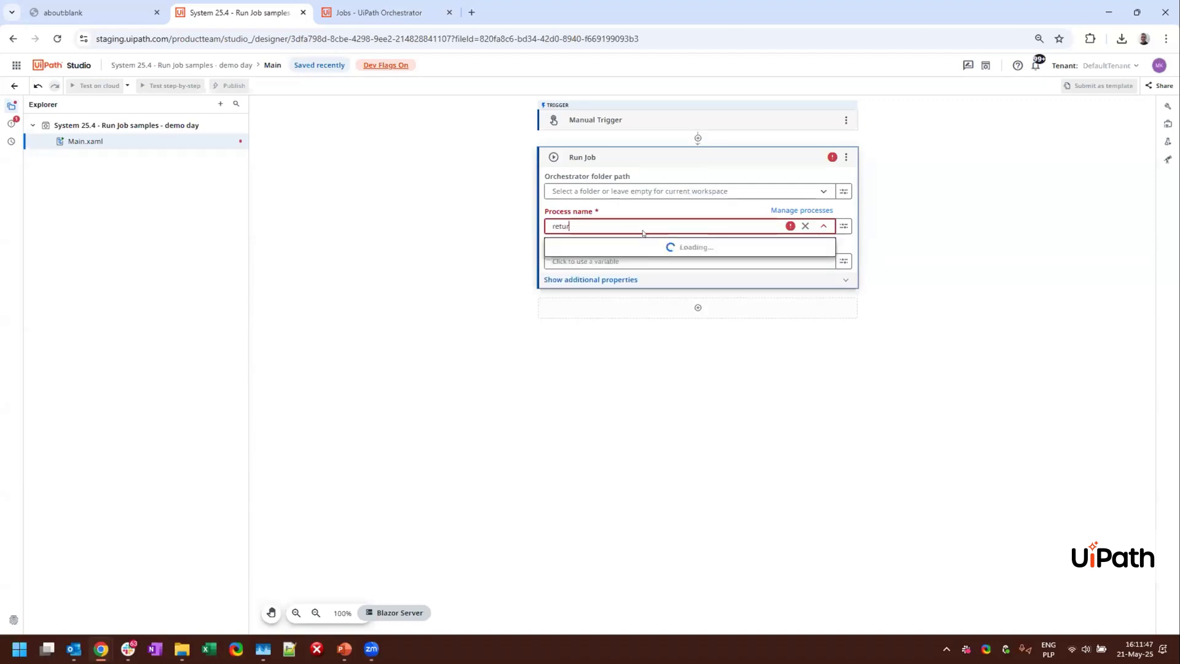
pyautogui.click(621, 286)
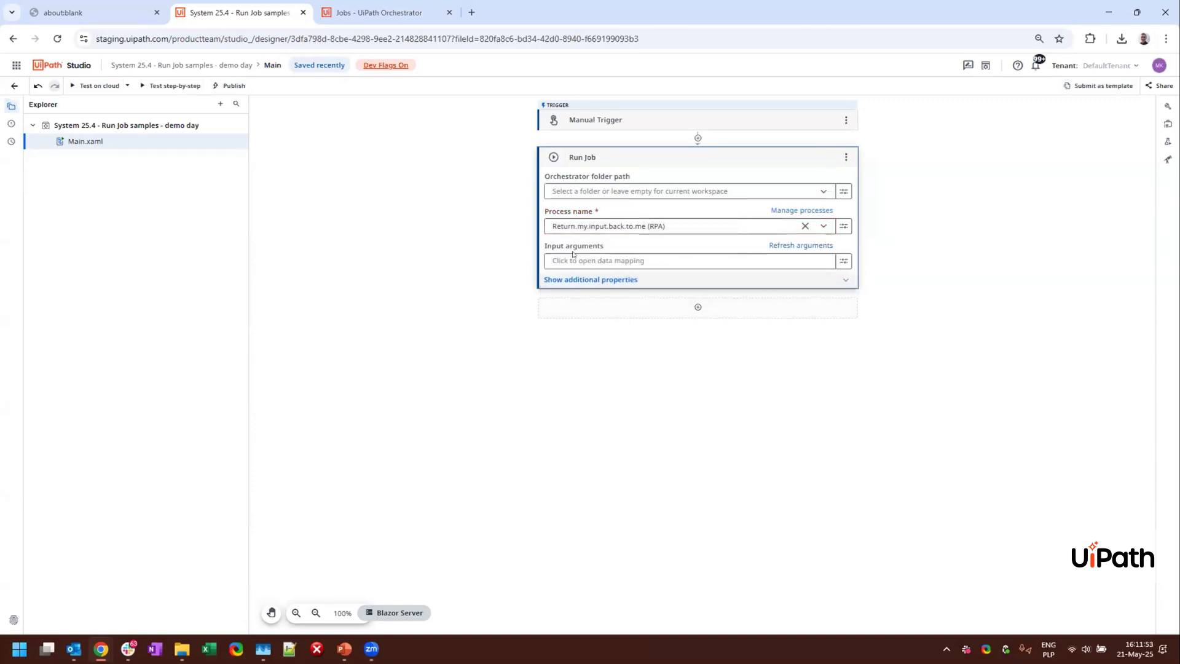
# Map the Run Job input argument foo to "Hello world" in the advanced mode of Data Mapping and save the mapping
pyautogui.click(621, 260)
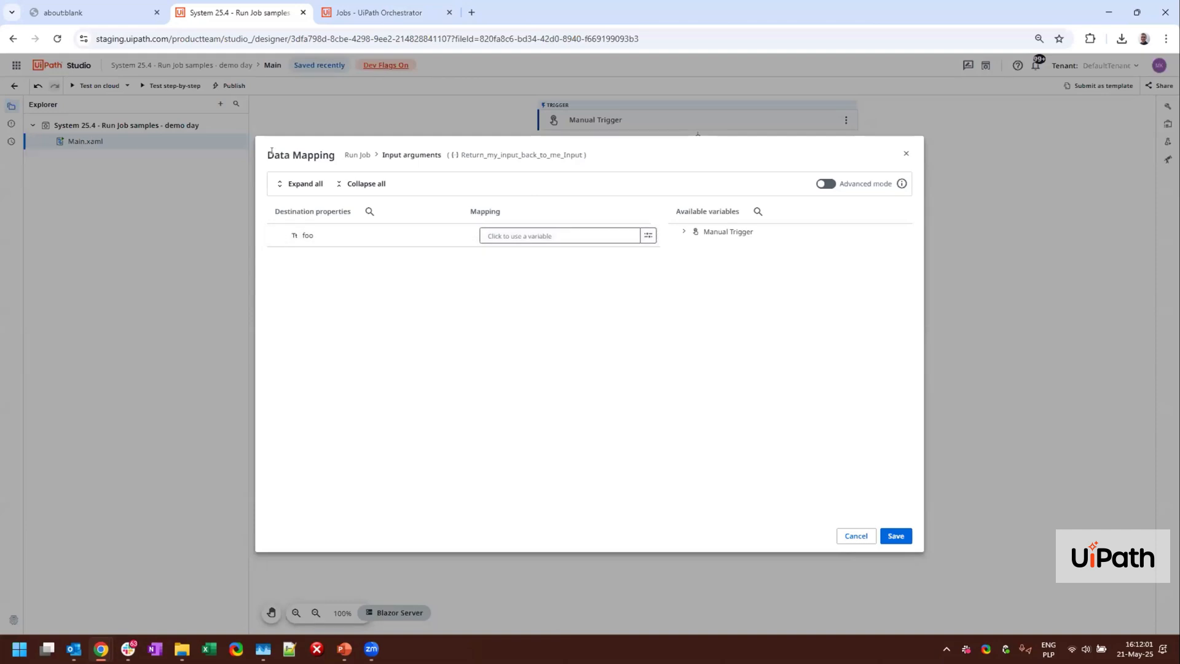
pyautogui.moveTo(269, 151); pyautogui.dragTo(337, 147)
pyautogui.click(337, 150)
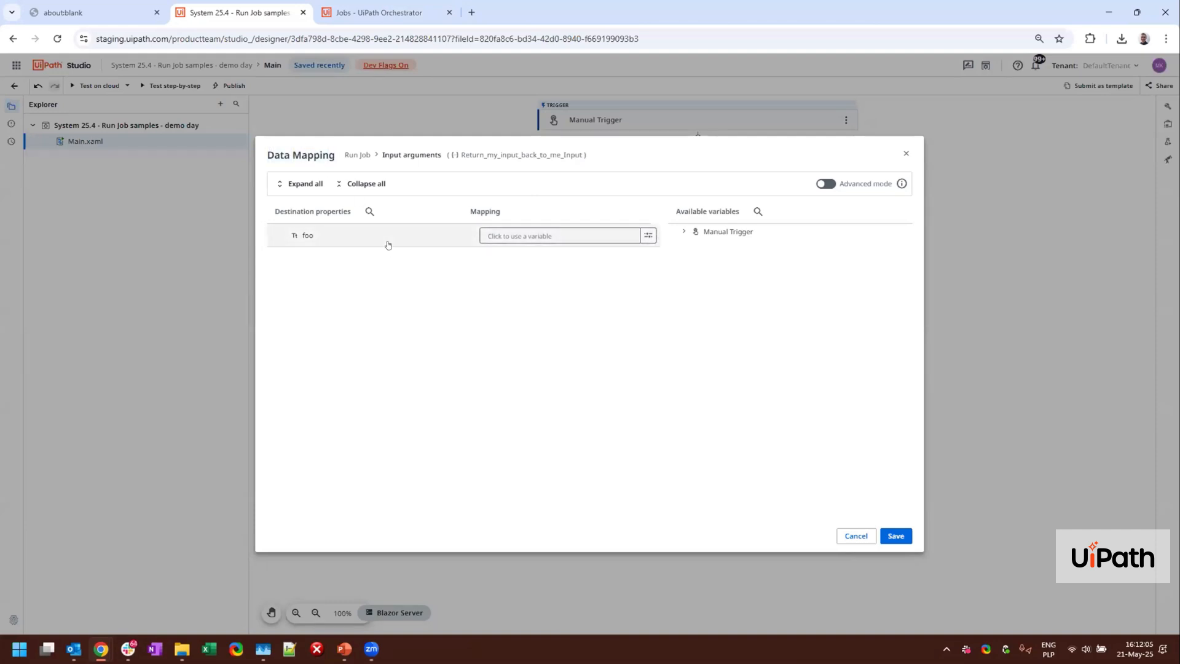
pyautogui.click(826, 183)
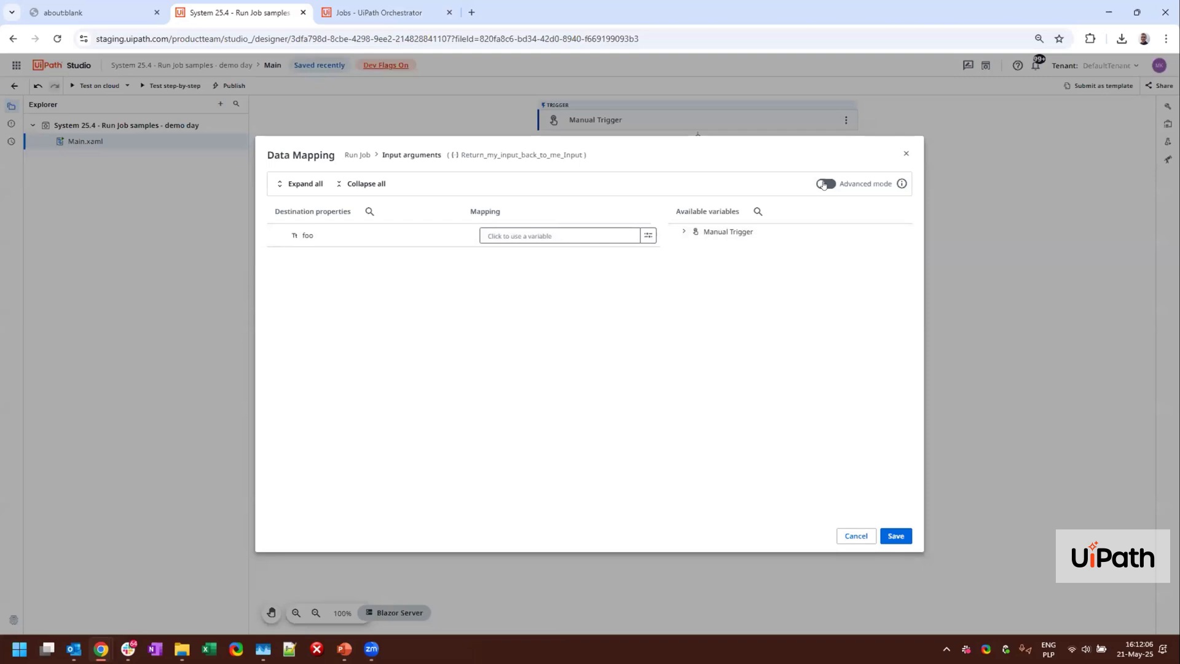
pyautogui.click(639, 232)
pyautogui.write('"Hel')
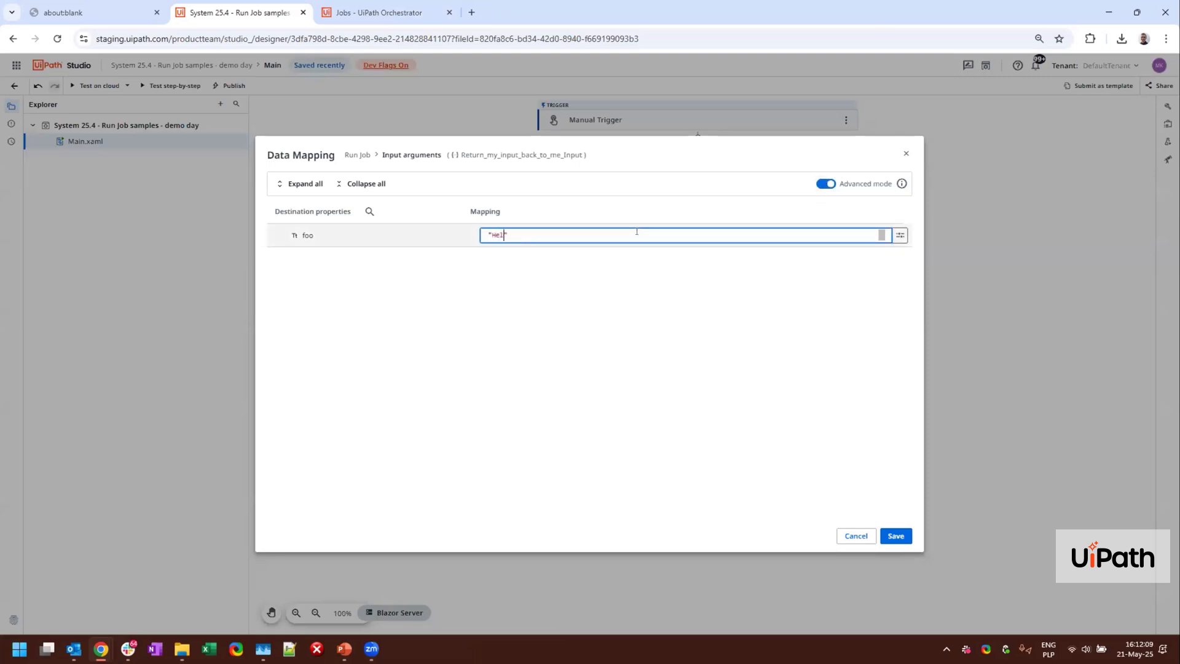
pyautogui.write('low world')
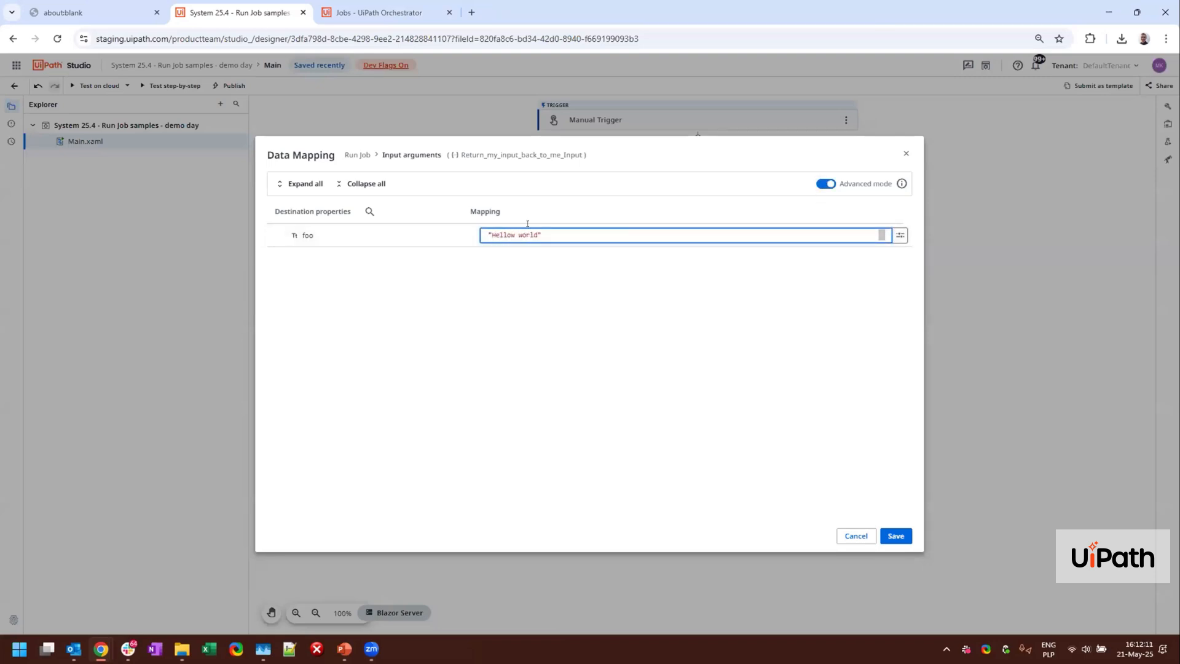
pyautogui.click(514, 234)
pyautogui.press('BackSpace')
pyautogui.click(897, 536)
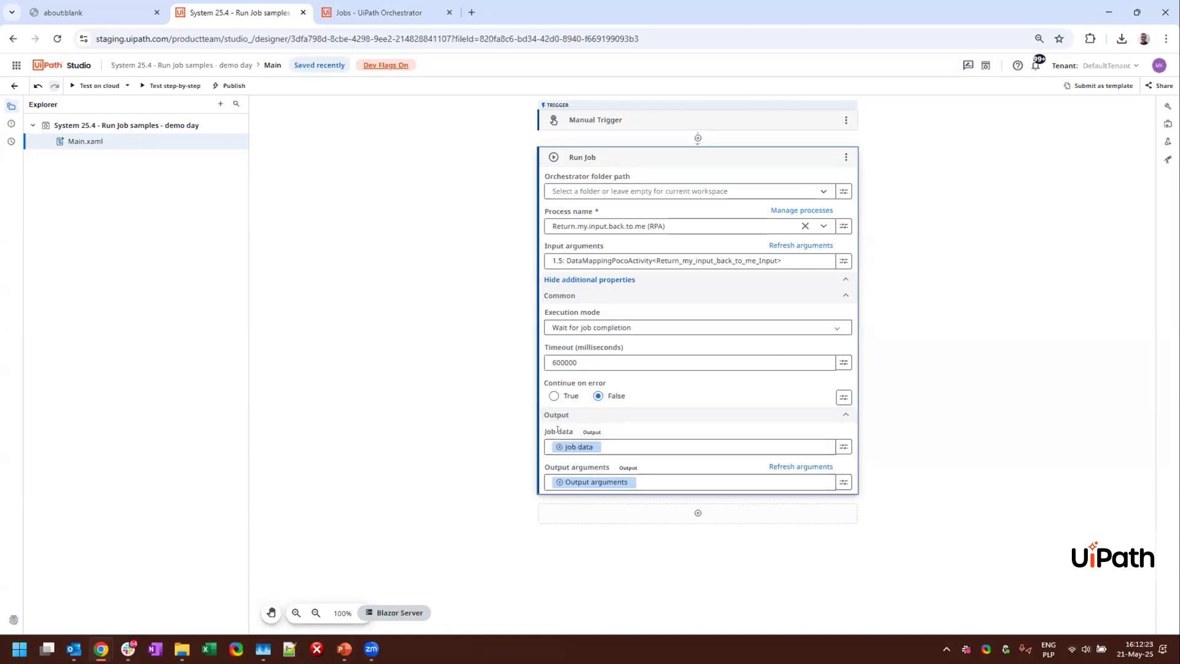
# Add a Log Message activity after Run Job and set its message to the bar output argument of Run Job
pyautogui.moveTo(555, 467)
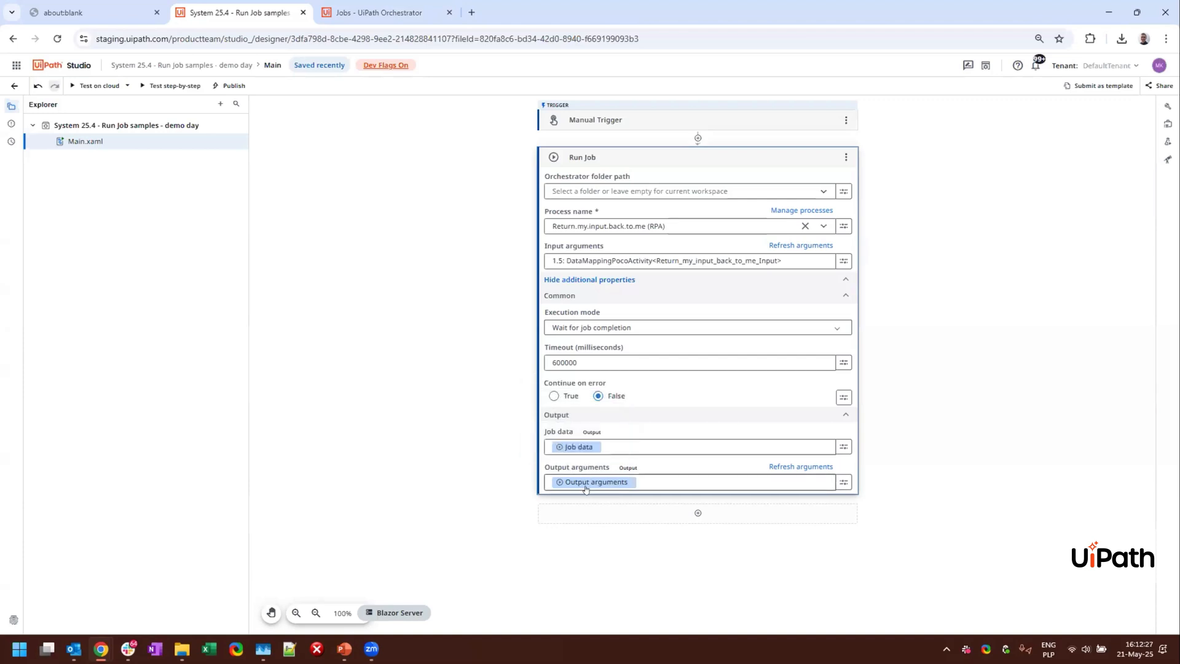
pyautogui.moveTo(592, 486)
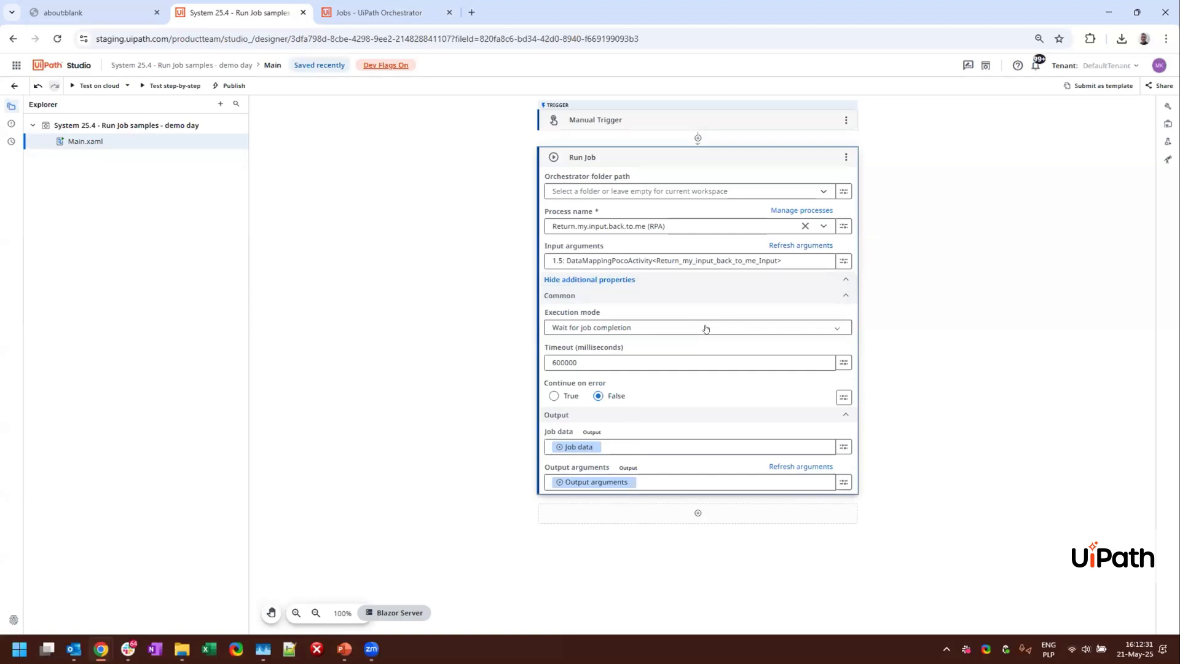
pyautogui.click(714, 515)
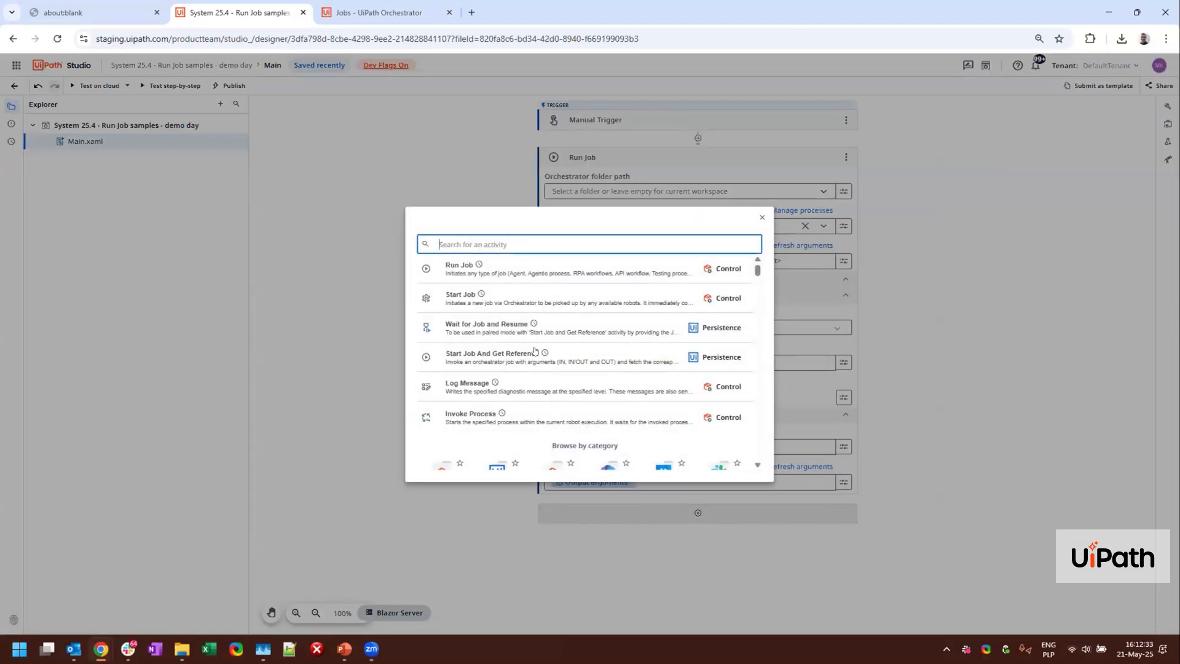
pyautogui.click(601, 382)
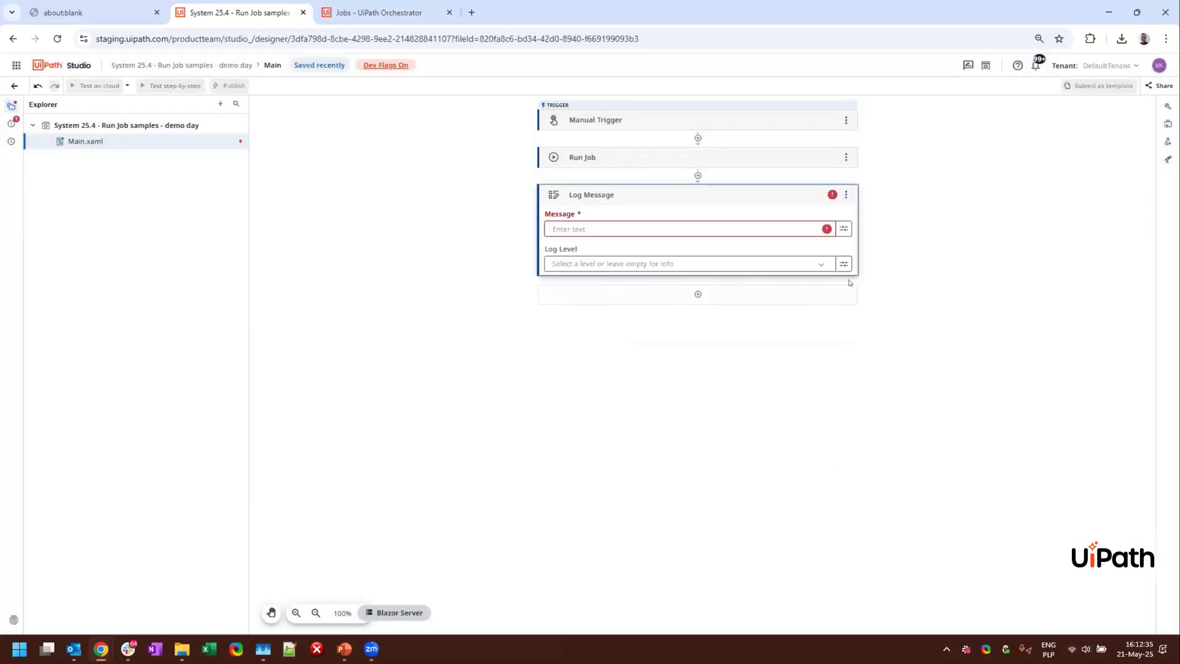
pyautogui.click(844, 229)
pyautogui.click(860, 272)
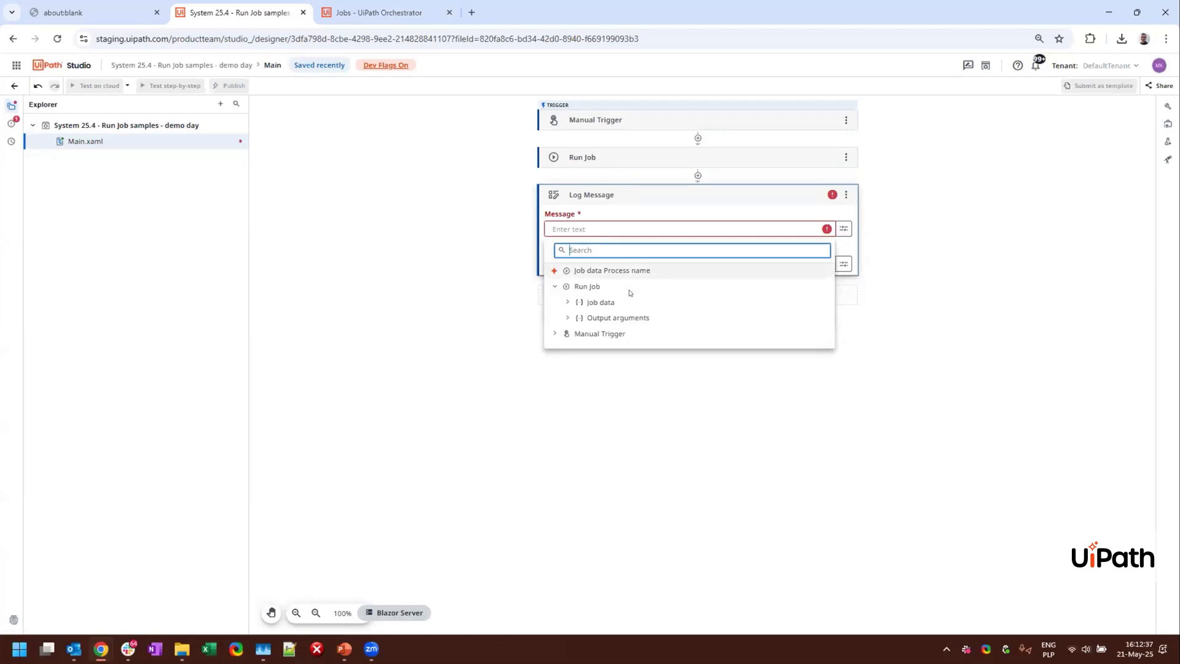
pyautogui.click(607, 319)
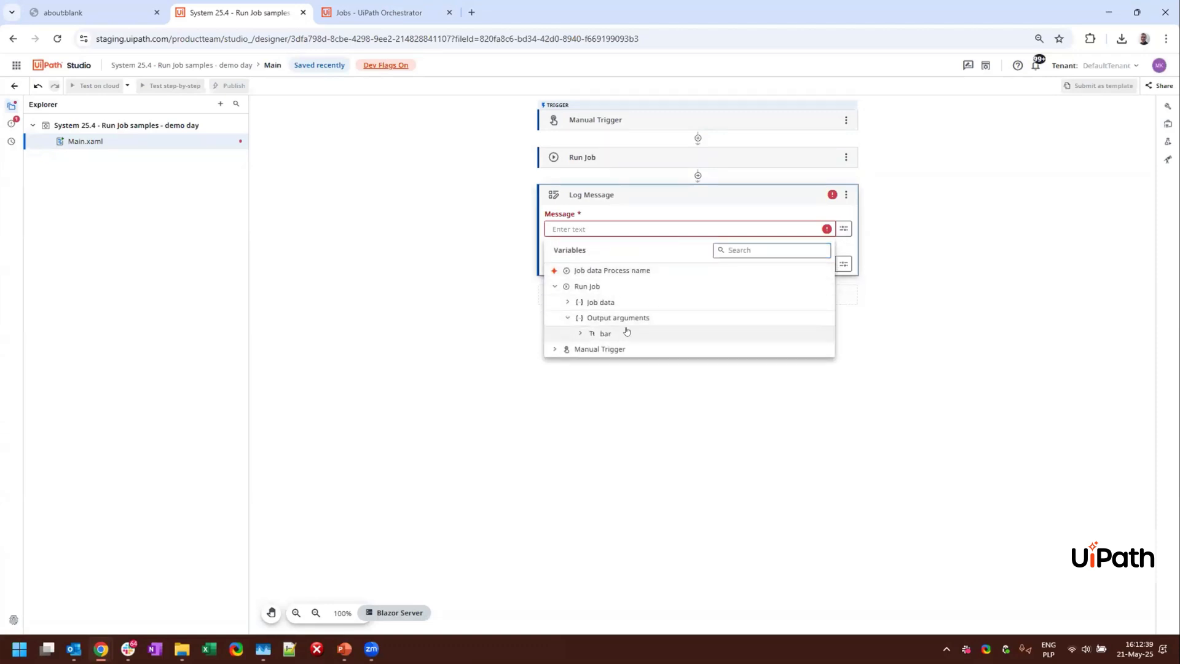
pyautogui.click(606, 333)
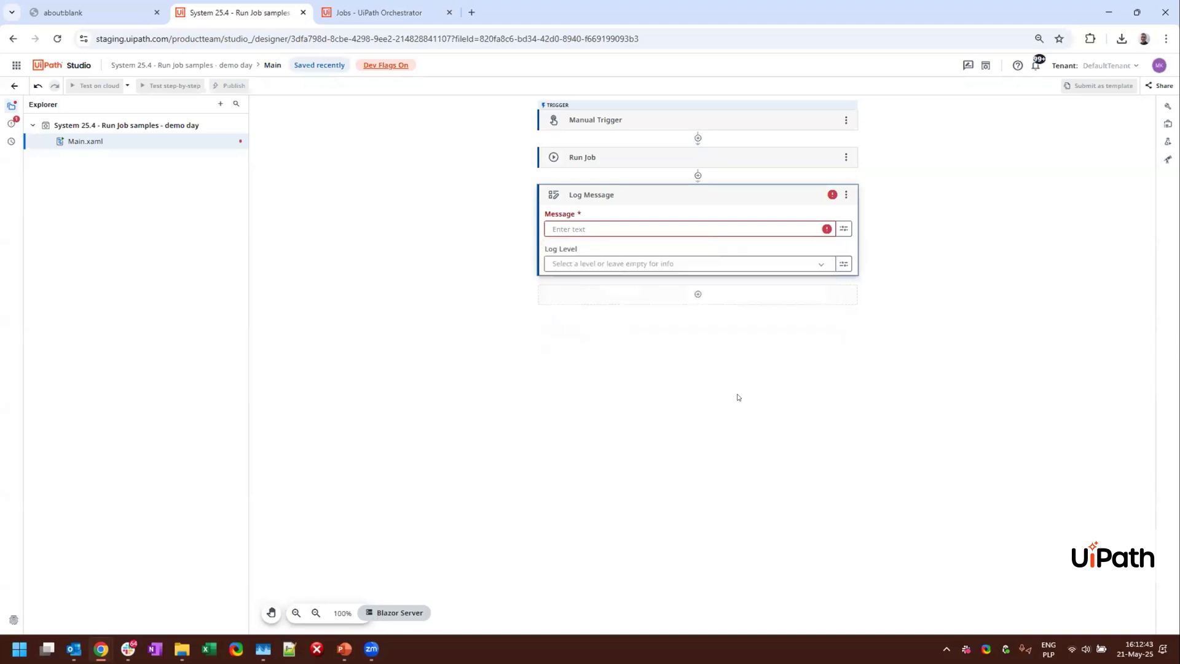
# Show the additional properties of the Run Job activity and test the workflow on cloud
pyautogui.click(741, 158)
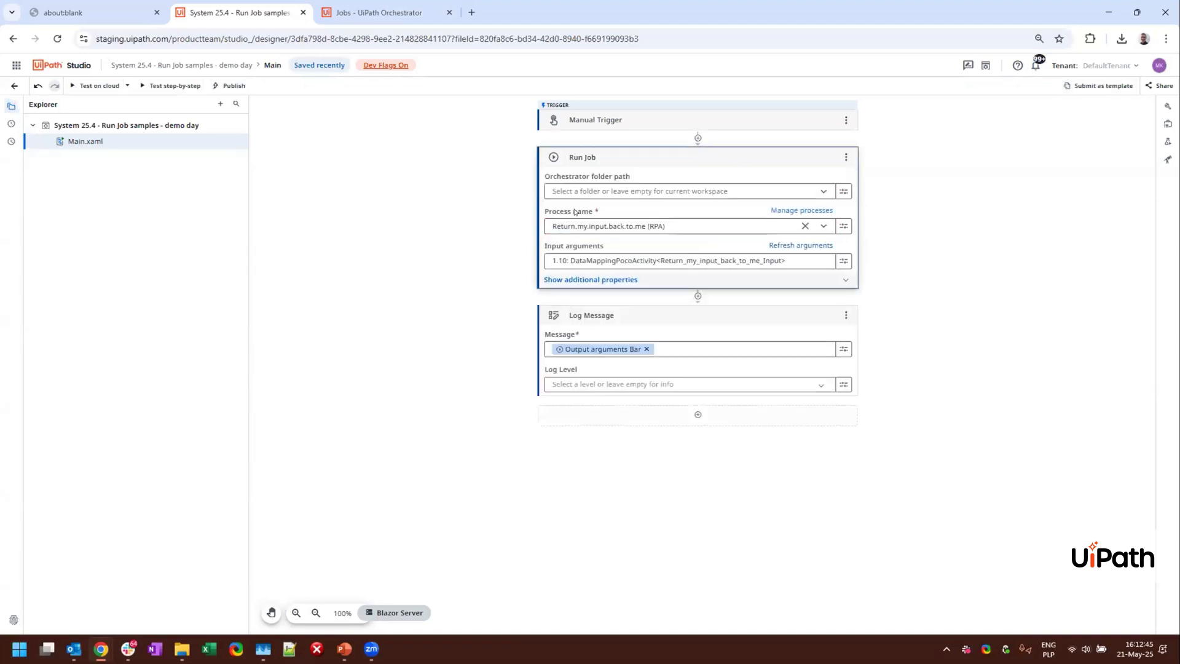
pyautogui.click(606, 281)
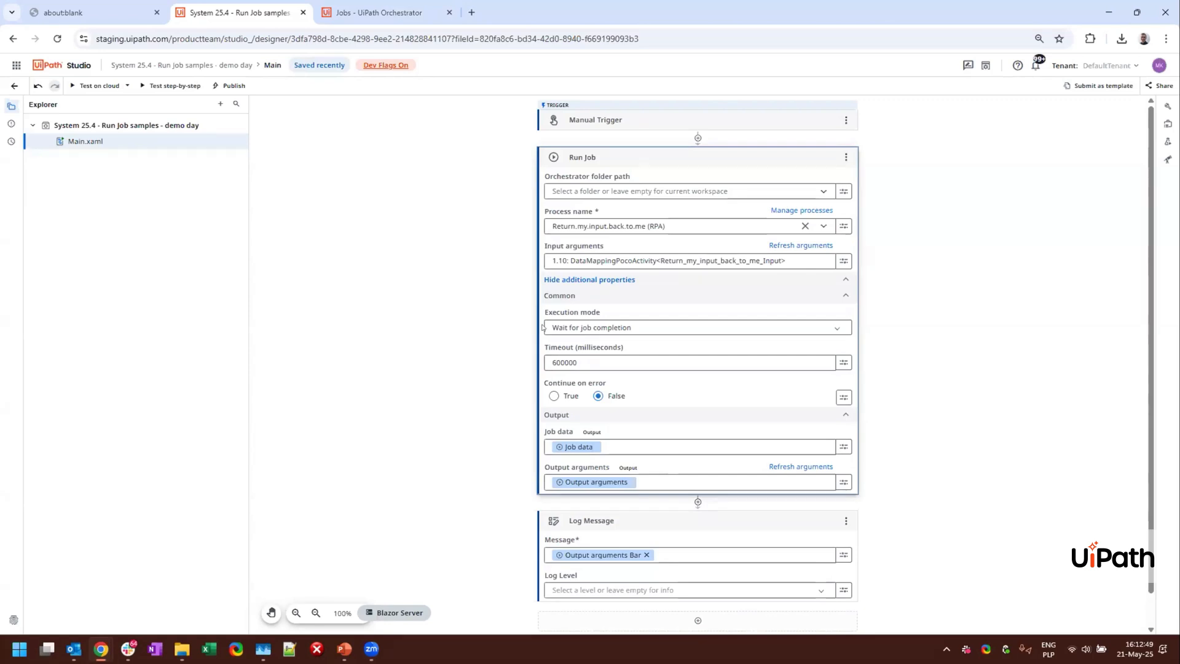
pyautogui.click(98, 86)
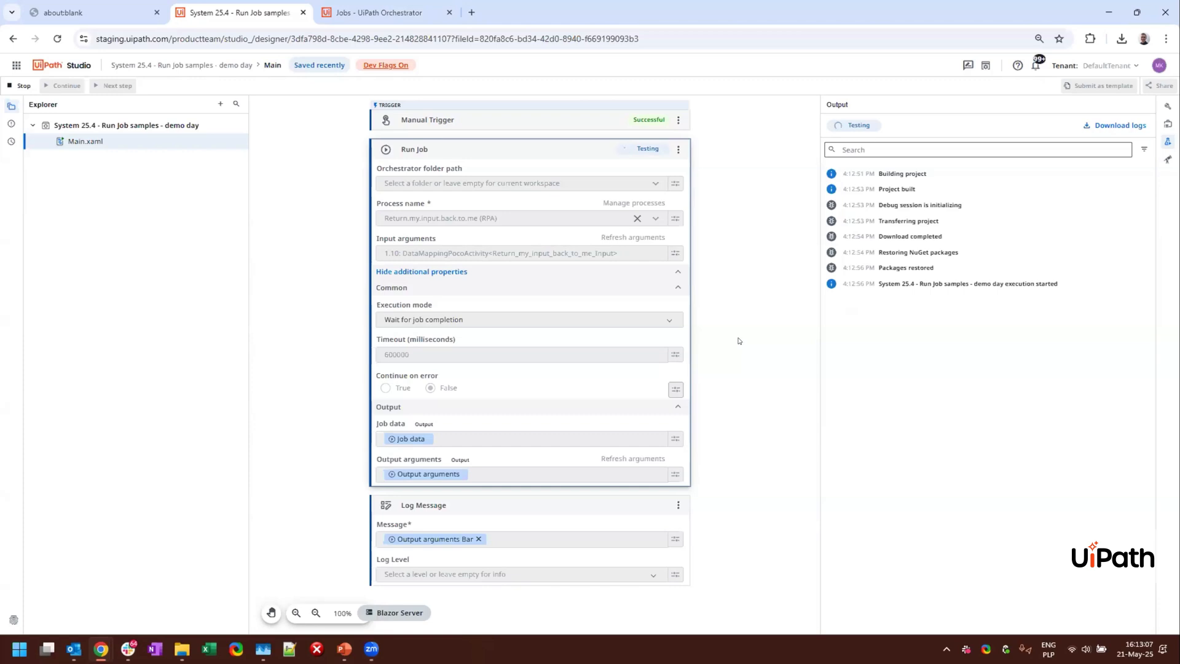
# Check the started job in the Orchestrator jobs list and return to Studio to inspect the logged message in the test output
pyautogui.click(381, 12)
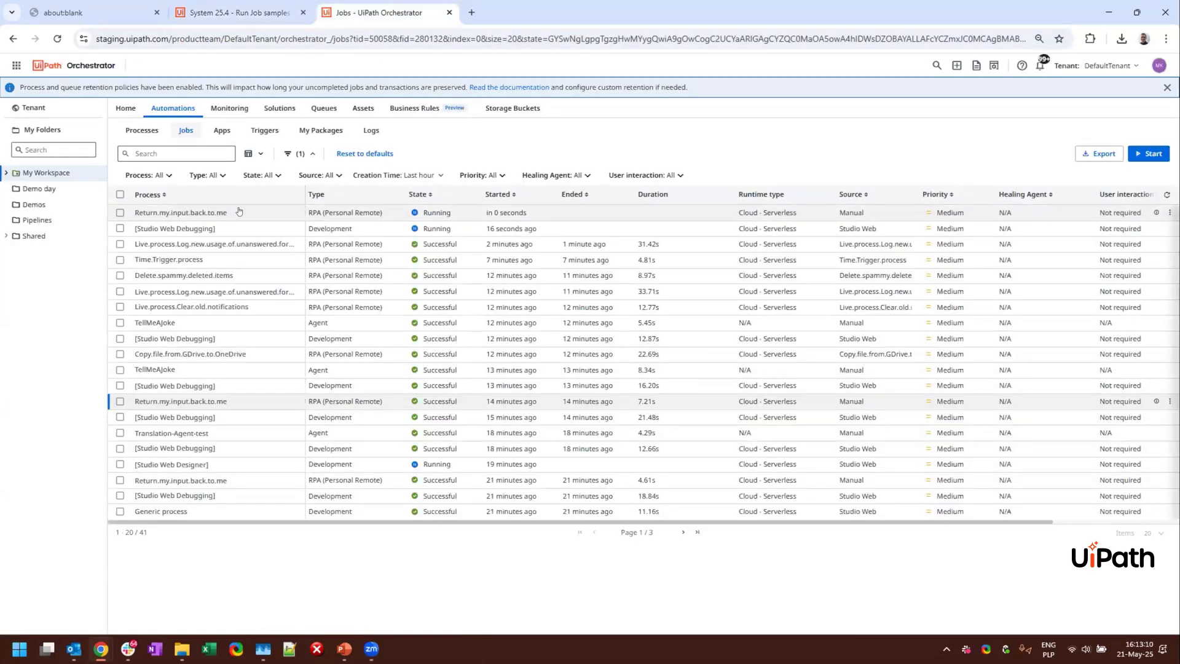
pyautogui.click(278, 15)
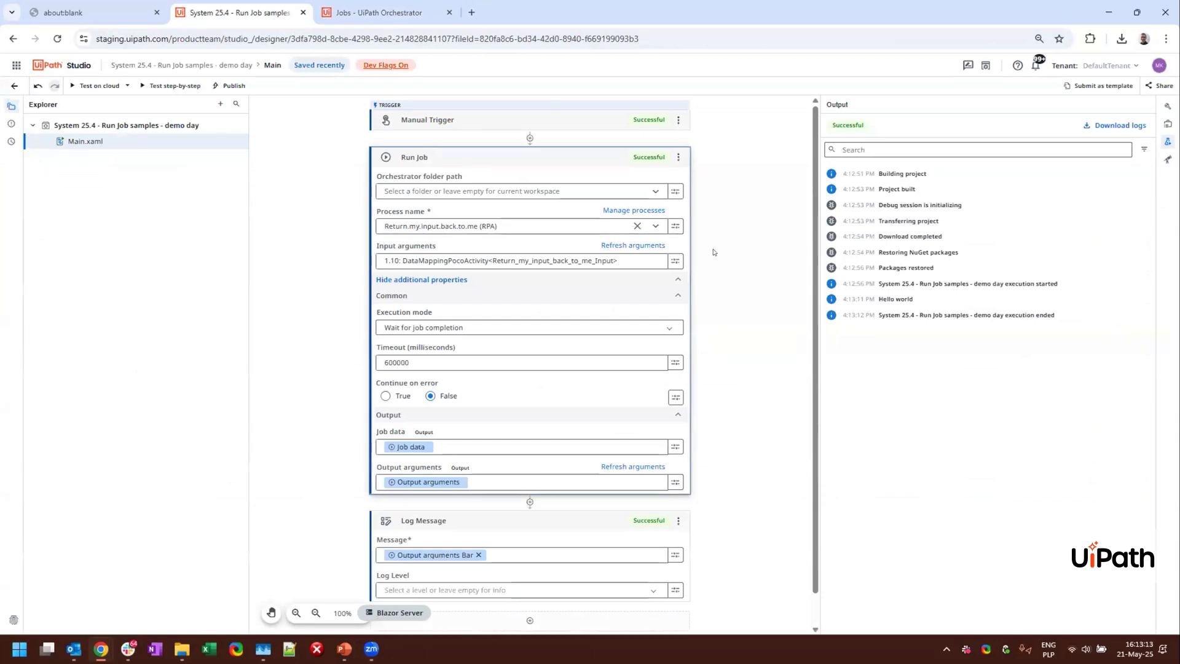
pyautogui.scroll(-1, 811, 298)
pyautogui.tripleClick(896, 300)
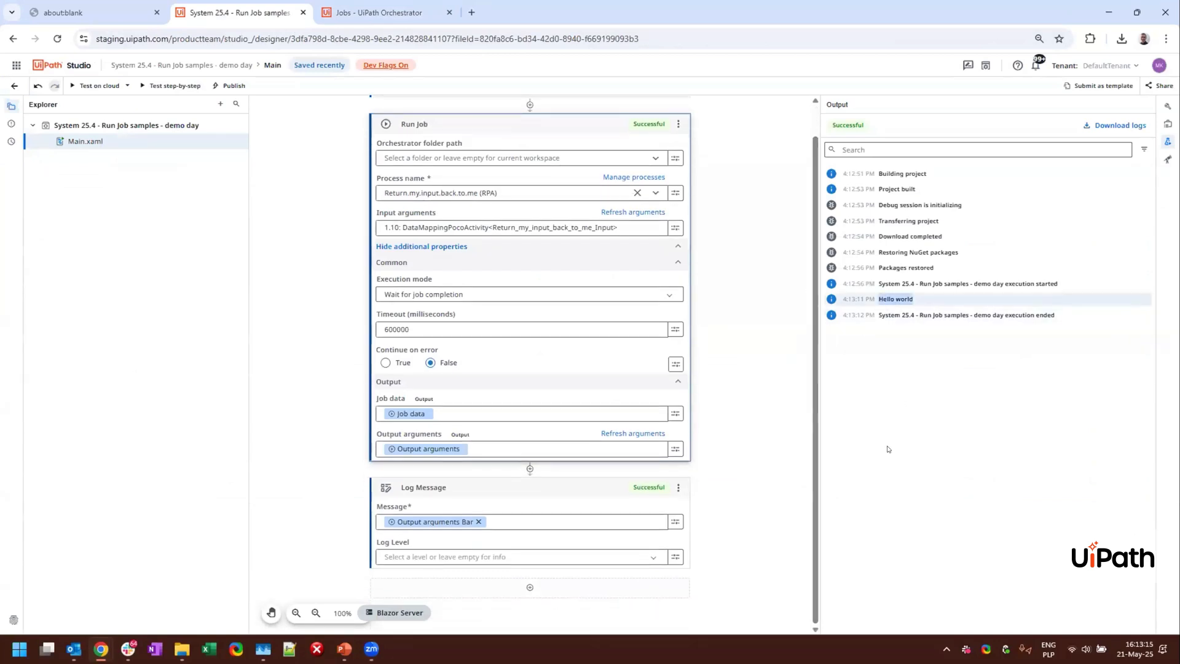
pyautogui.click(671, 508)
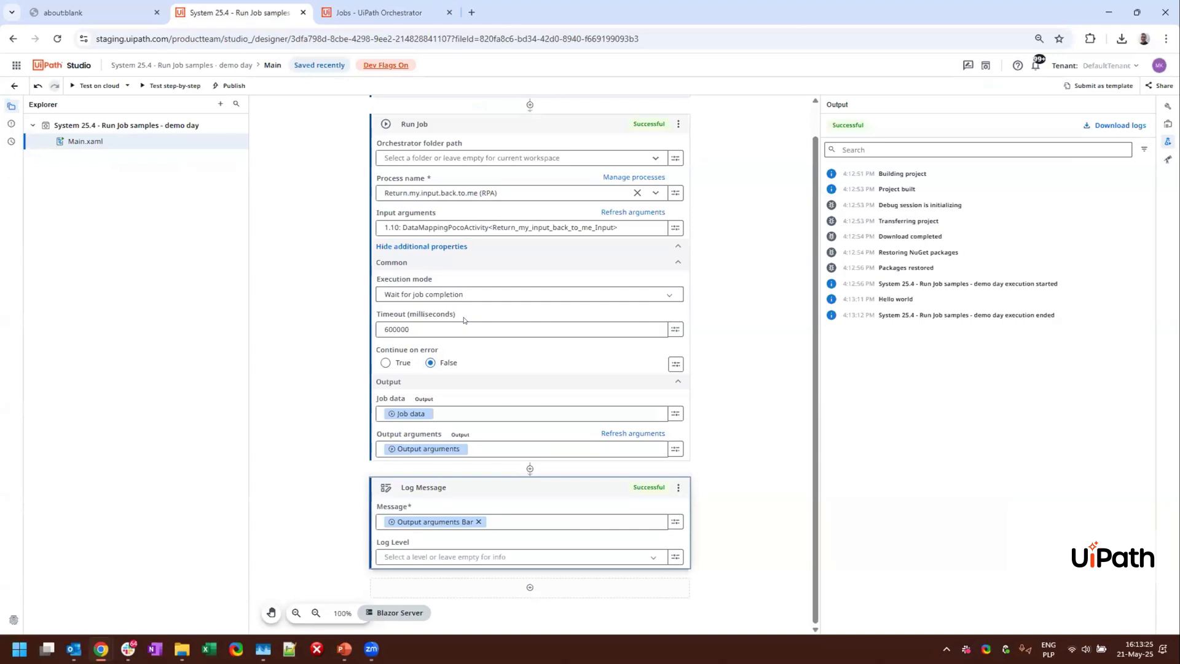
# Set the Run Job execution mode to "Suspend execution until job completion" and test the workflow on cloud again
pyautogui.click(510, 297)
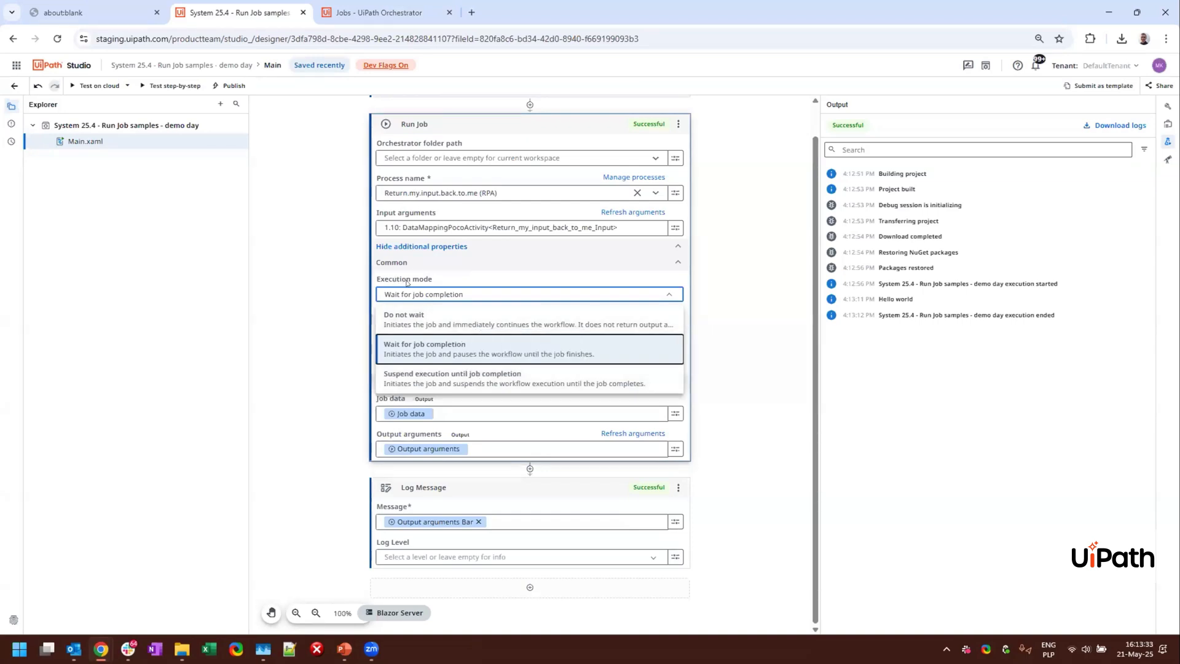
pyautogui.click(464, 382)
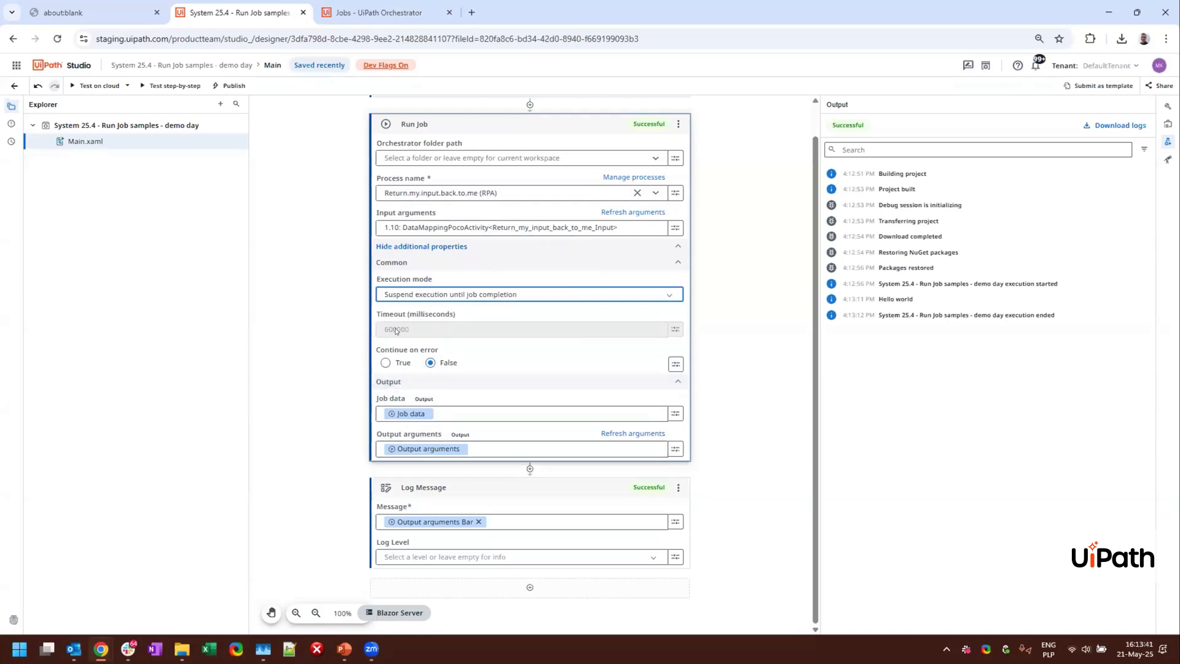
pyautogui.click(95, 85)
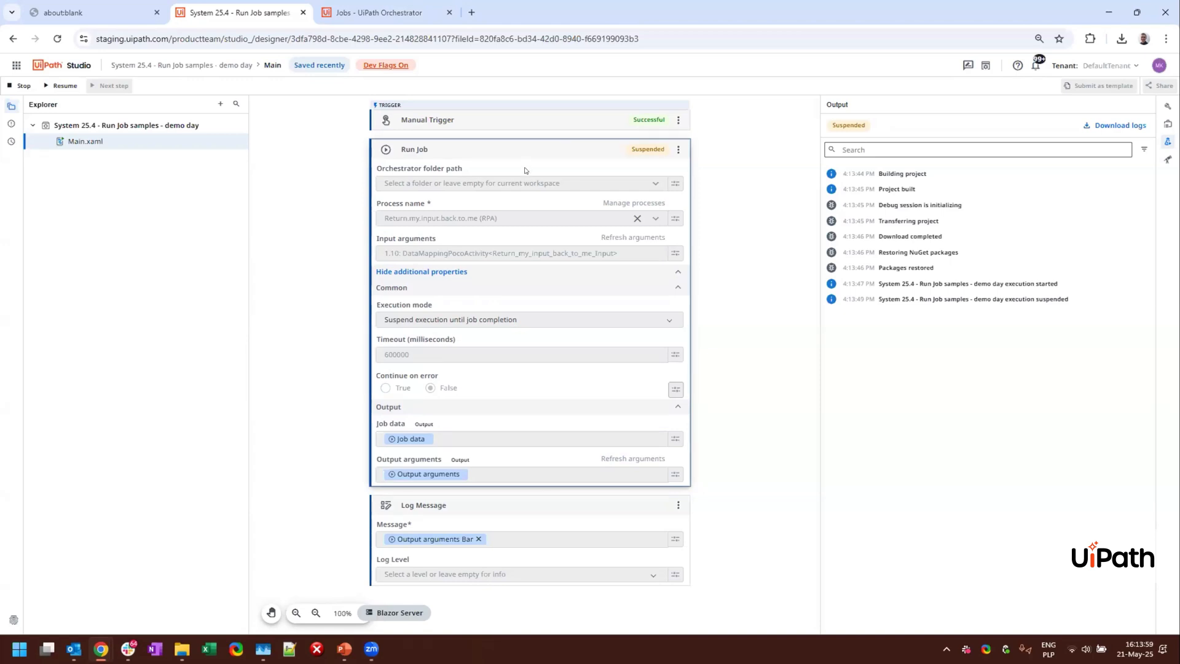
# Check the running debugging job in the Orchestrator jobs list, return to Studio and resume the suspended workflow
pyautogui.click(379, 13)
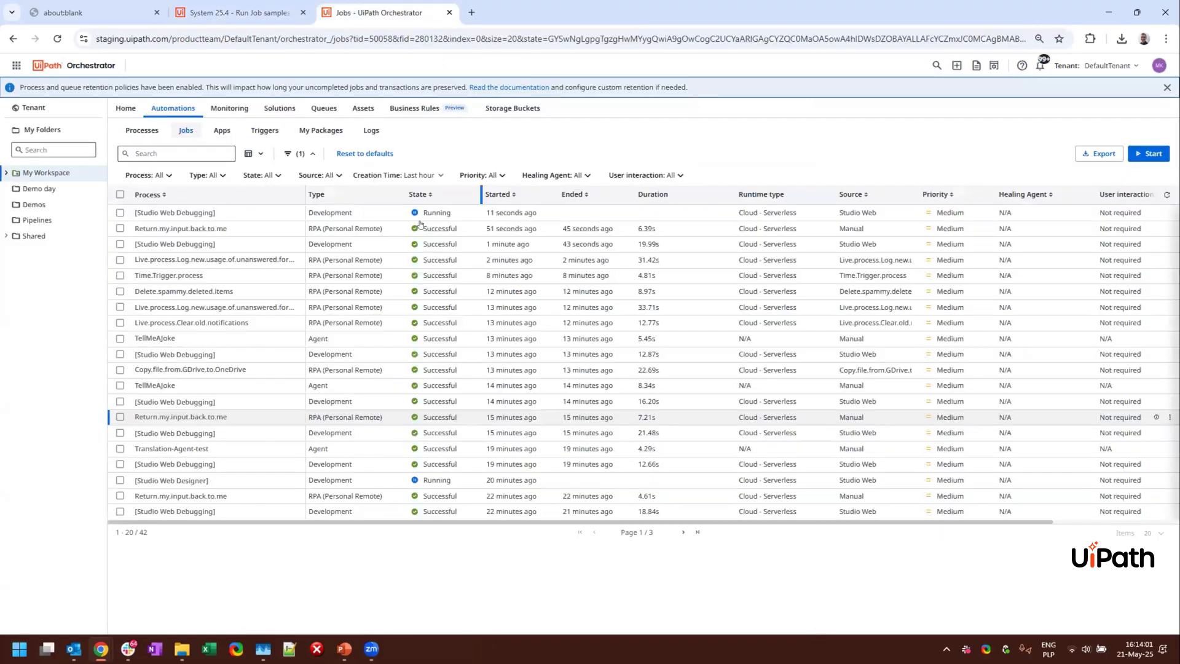
pyautogui.click(240, 13)
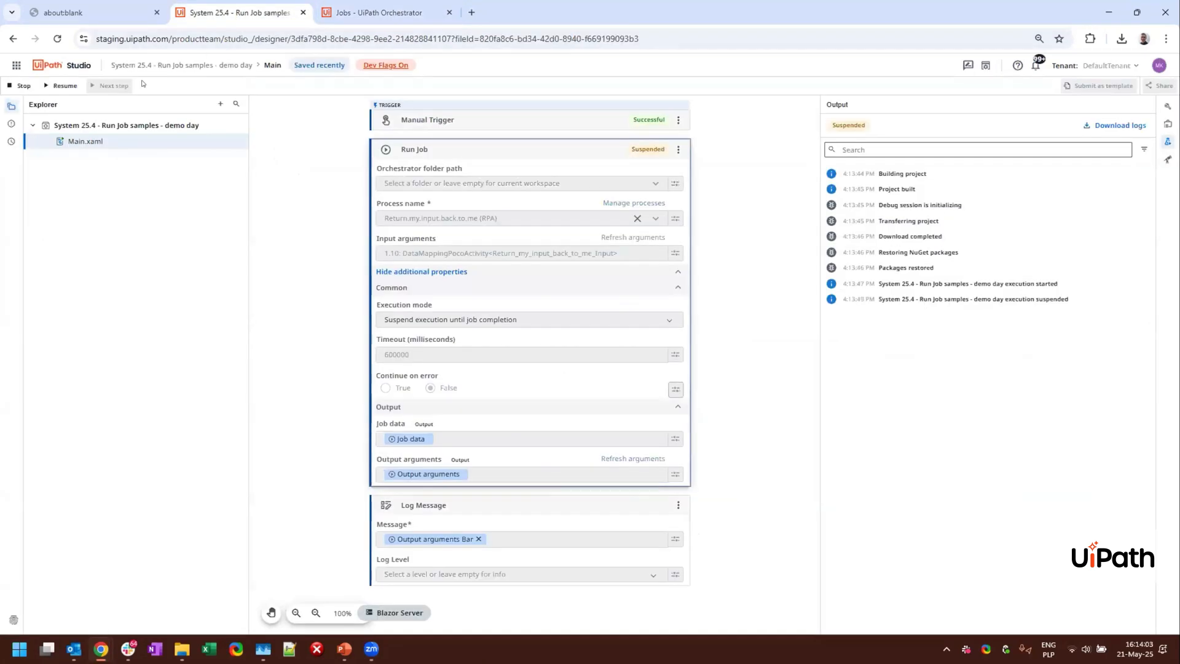
pyautogui.click(62, 86)
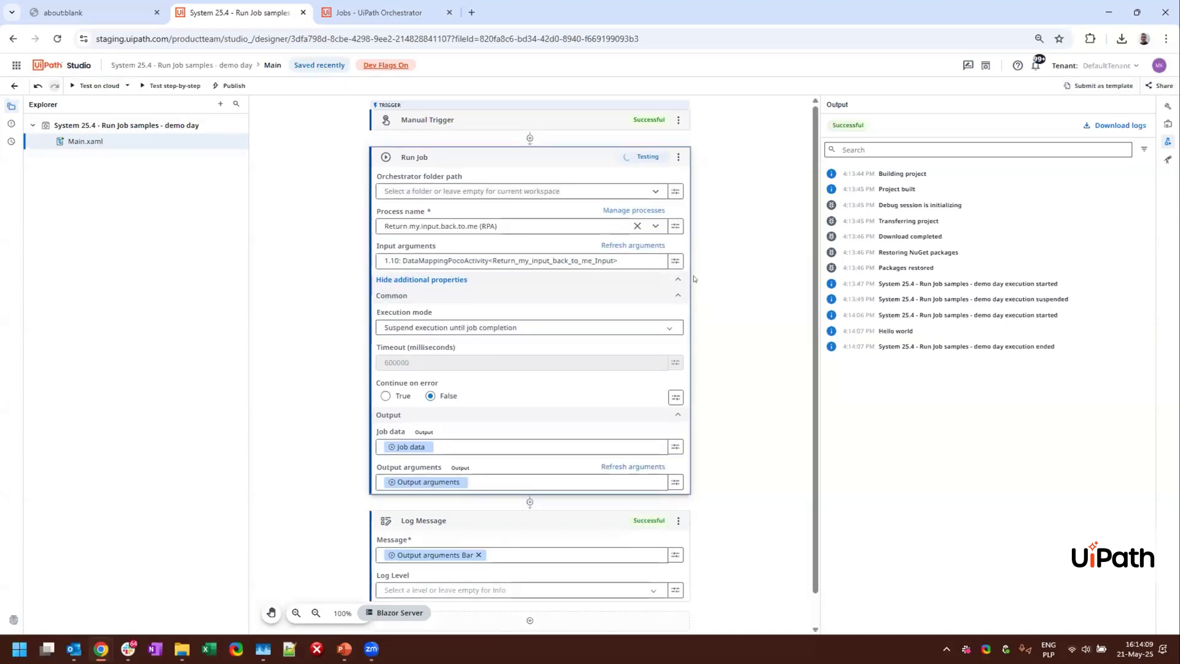
# Set the Run Job execution mode to "Do not wait"
pyautogui.moveTo(816, 258); pyautogui.dragTo(817, 267)
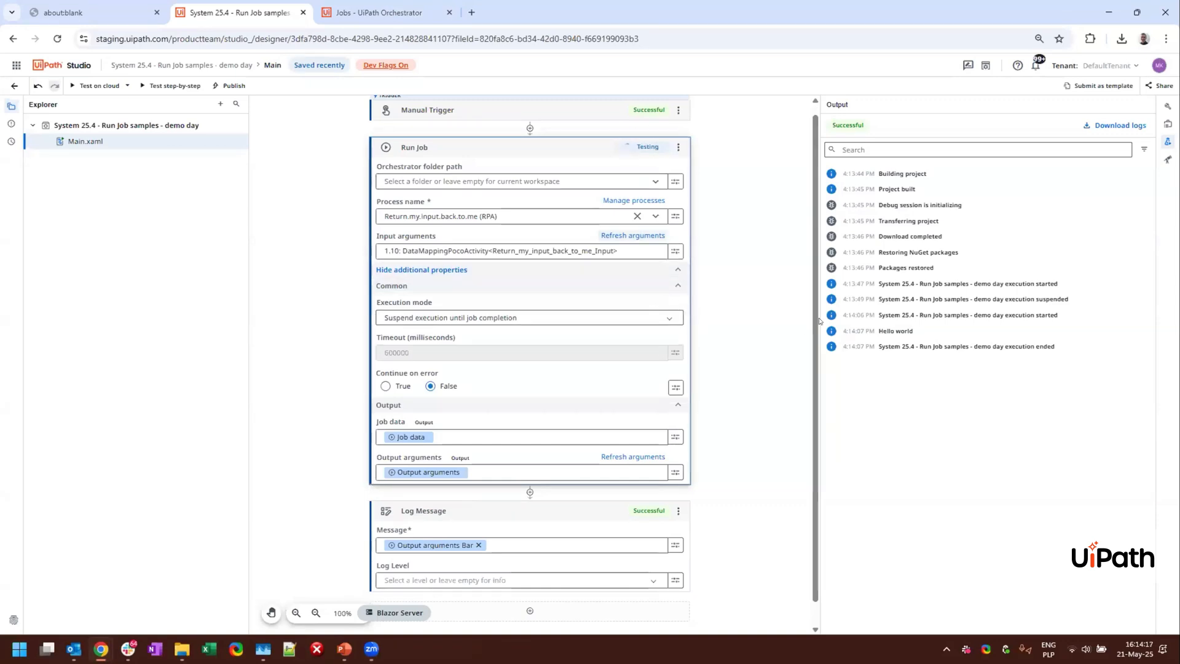
pyautogui.scroll(-1, 710, 400)
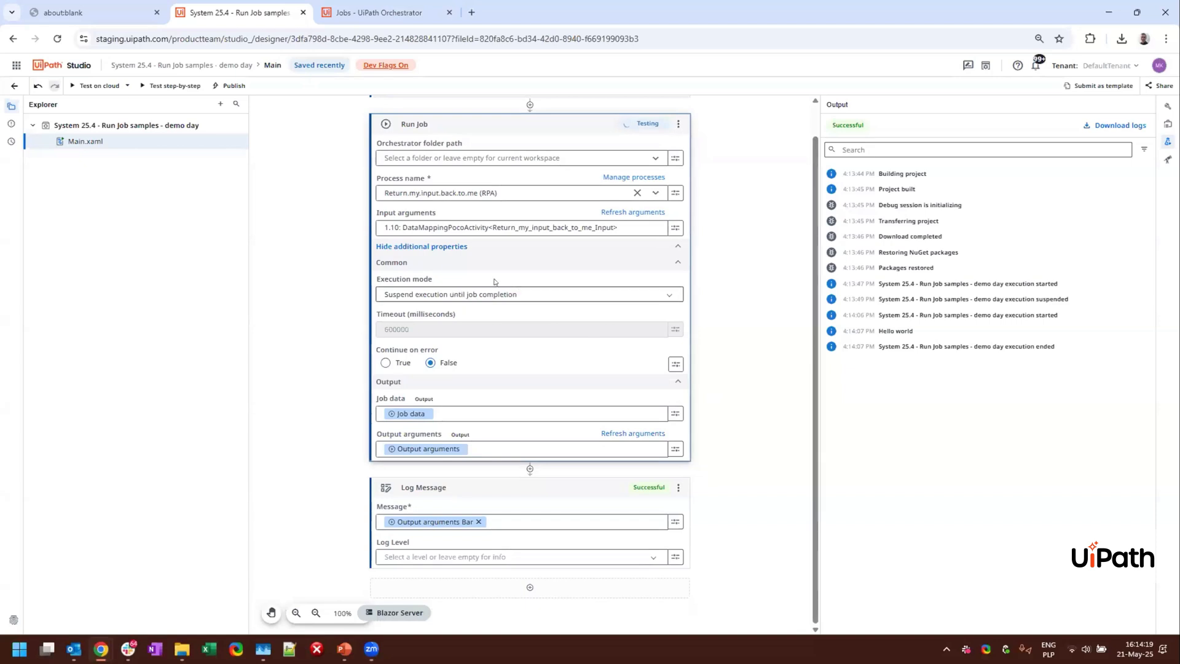
pyautogui.click(418, 295)
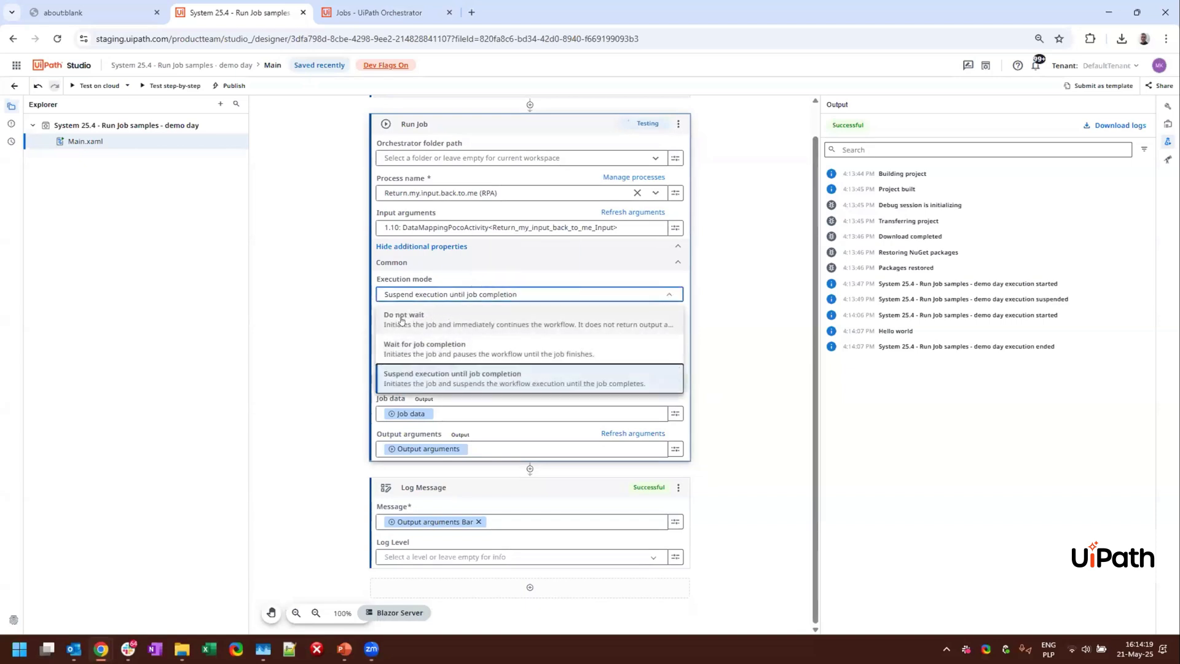
pyautogui.click(535, 318)
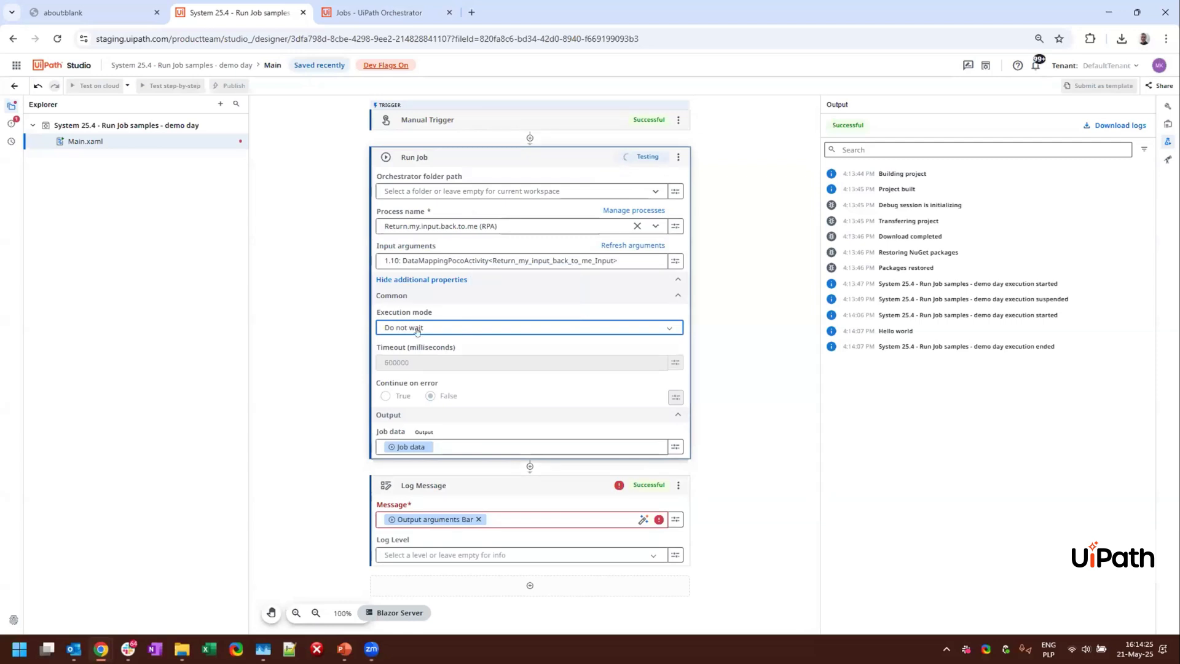
# Delete the Log Message activity below Run Job and test the workflow on cloud
pyautogui.click(495, 508)
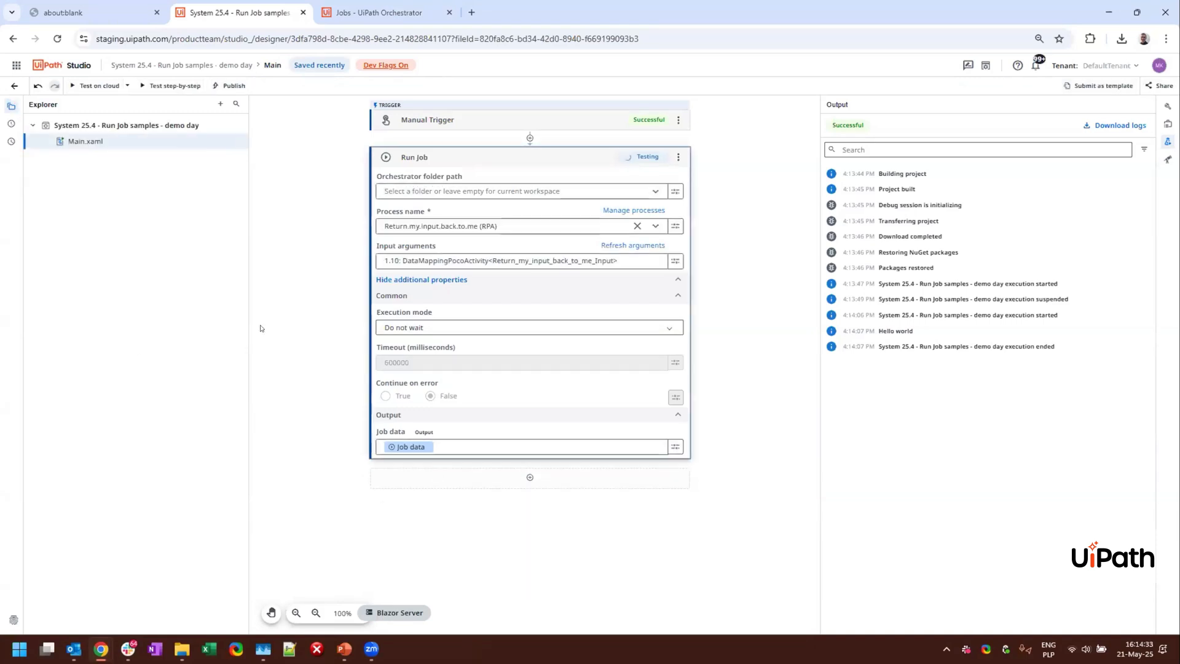
pyautogui.click(96, 86)
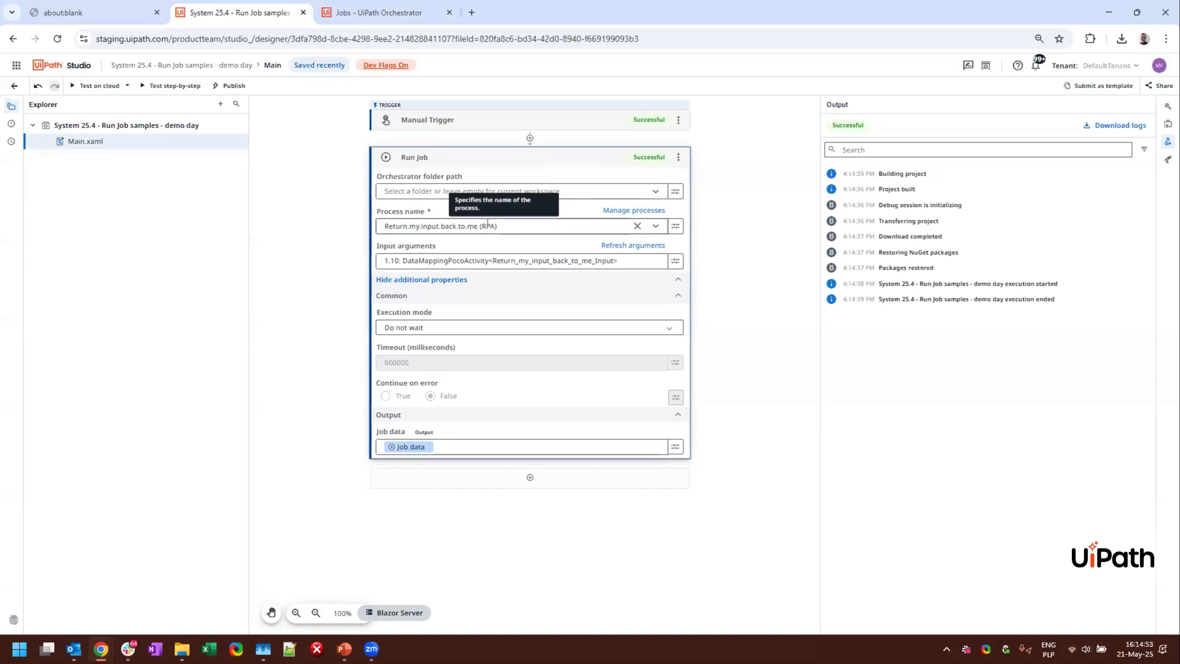
# Change the Run Job process to "TellMeAJoke (Agent)" and refresh its input arguments
pyautogui.click(498, 226)
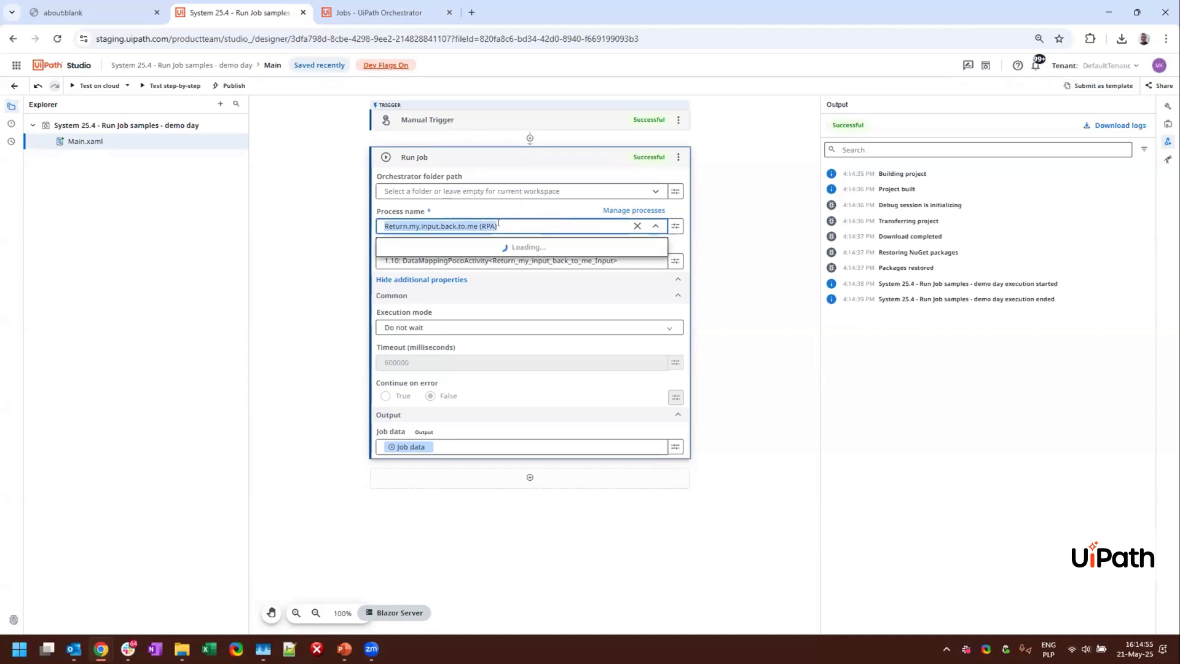
pyautogui.write('agent')
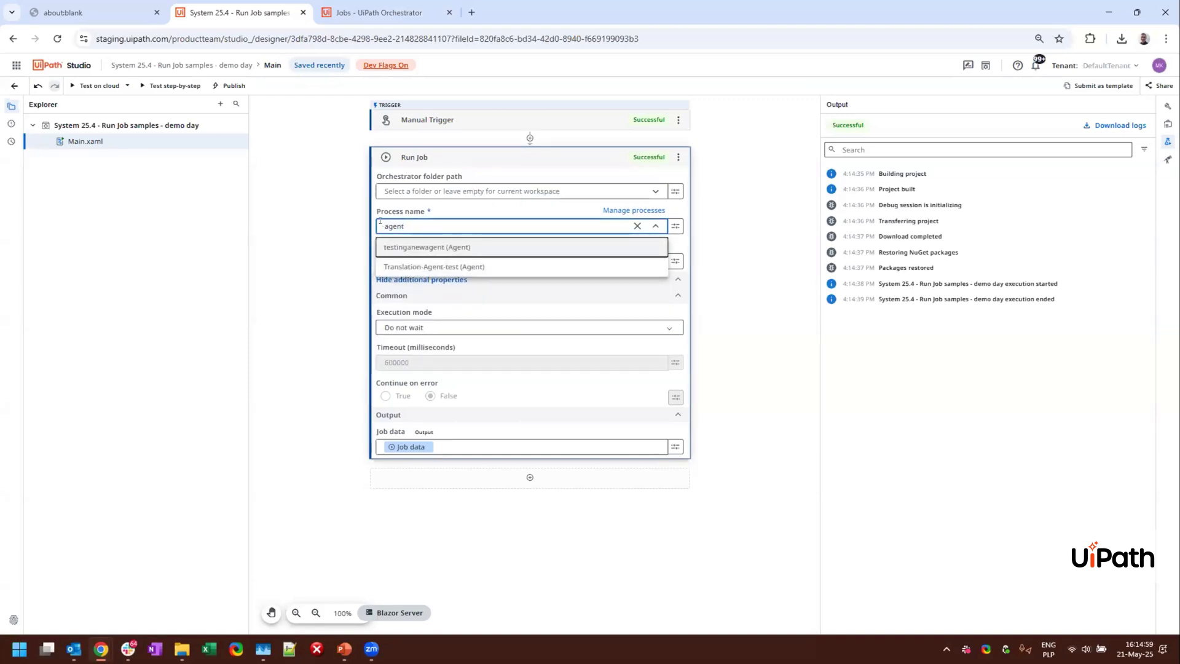
pyautogui.click(441, 228)
pyautogui.write('joke')
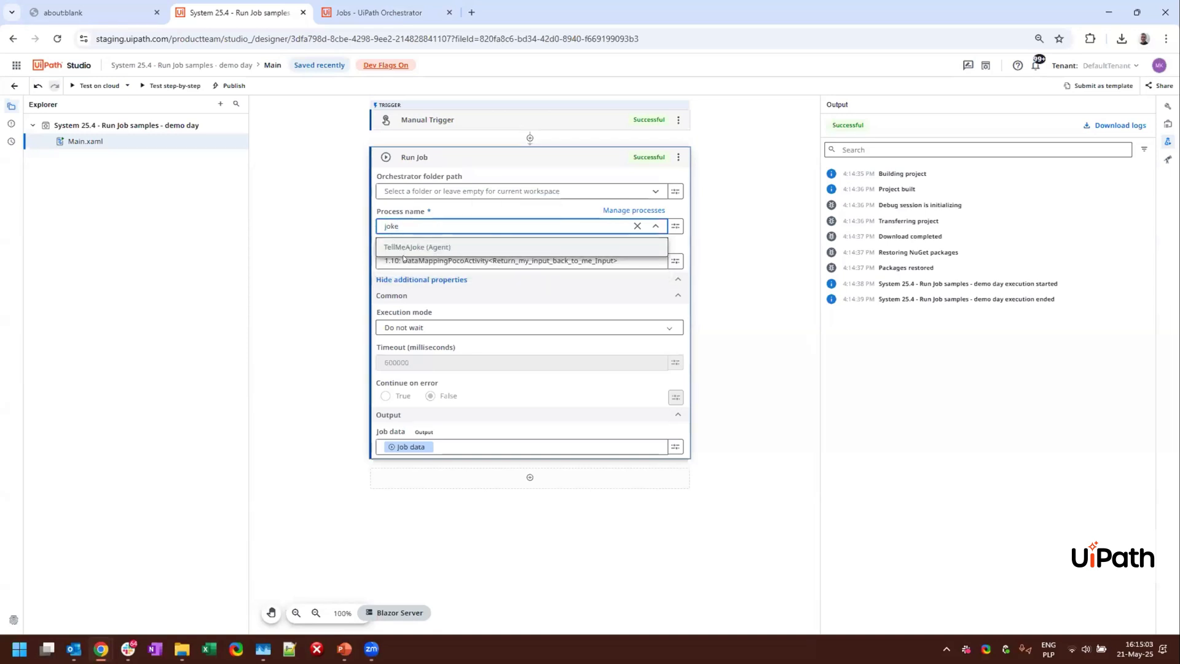
pyautogui.click(413, 247)
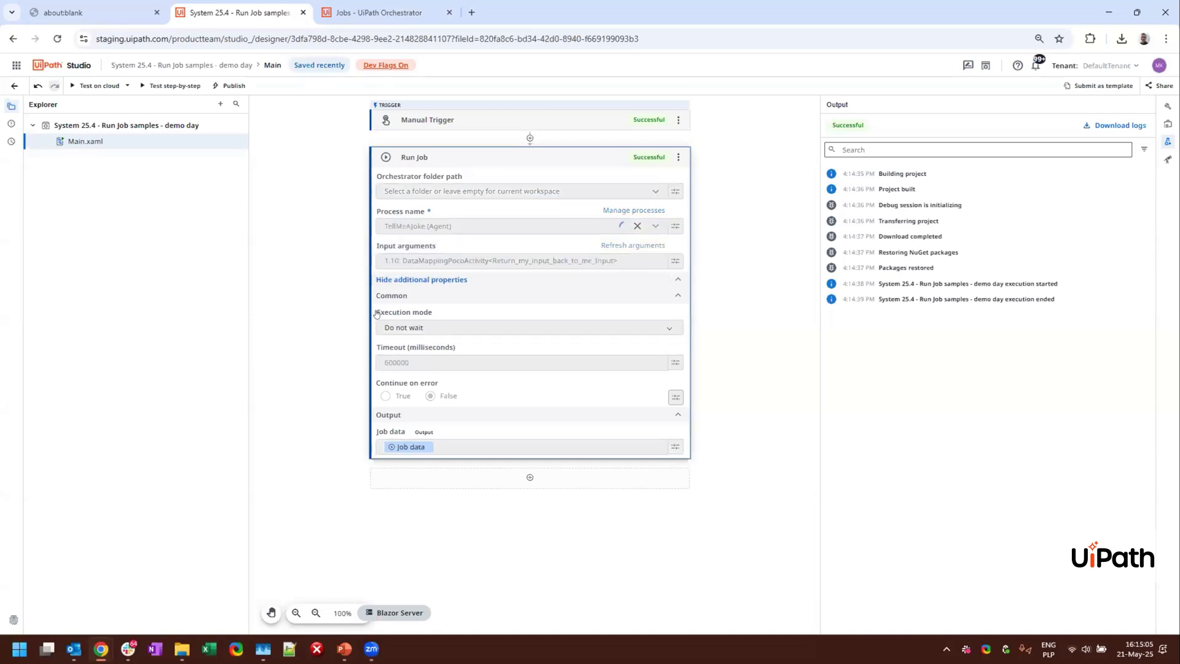
pyautogui.click(642, 245)
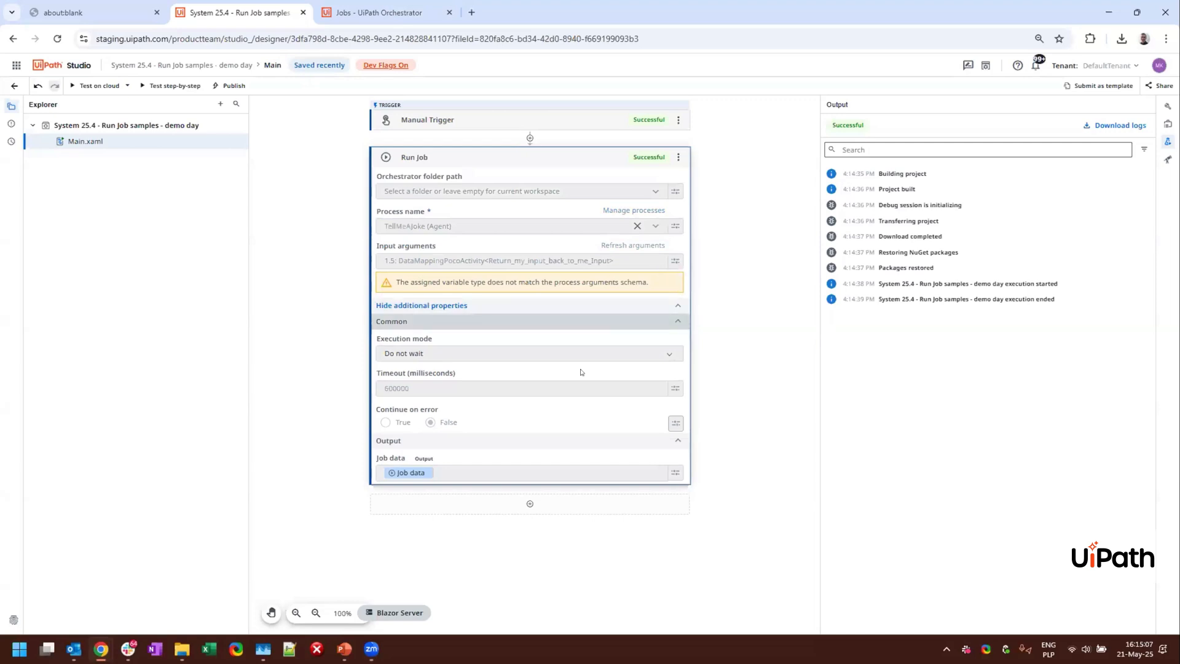
# Set the Run Job execution mode to "Wait for job completion" and refresh its output arguments
pyautogui.click(460, 354)
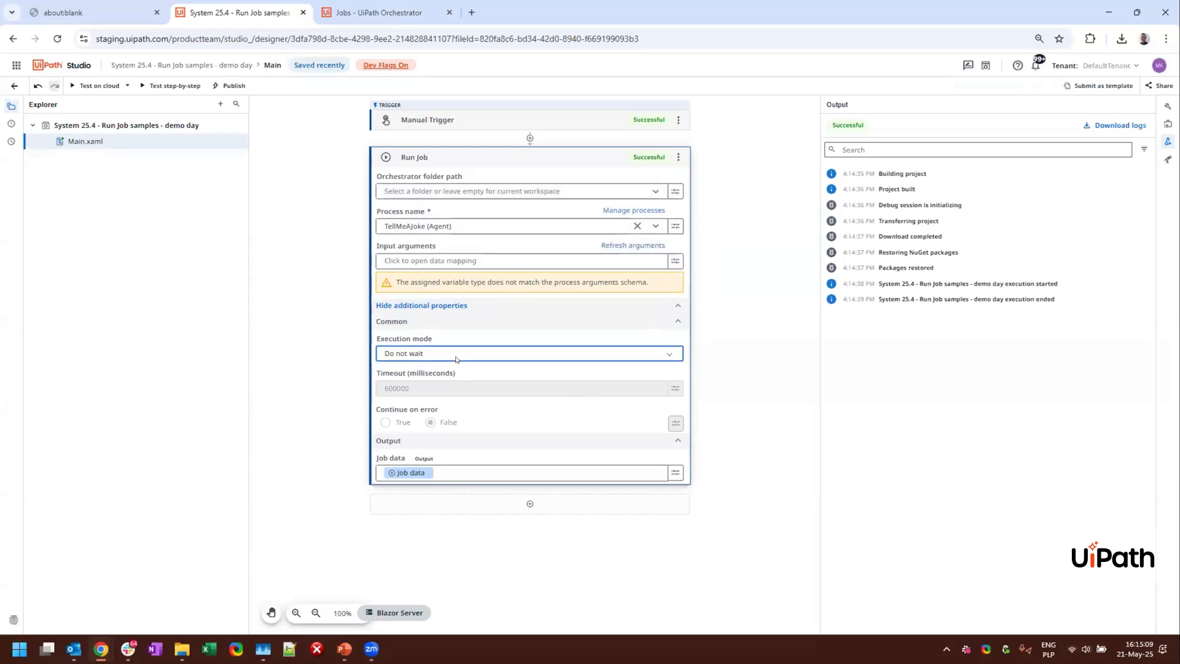
pyautogui.click(467, 406)
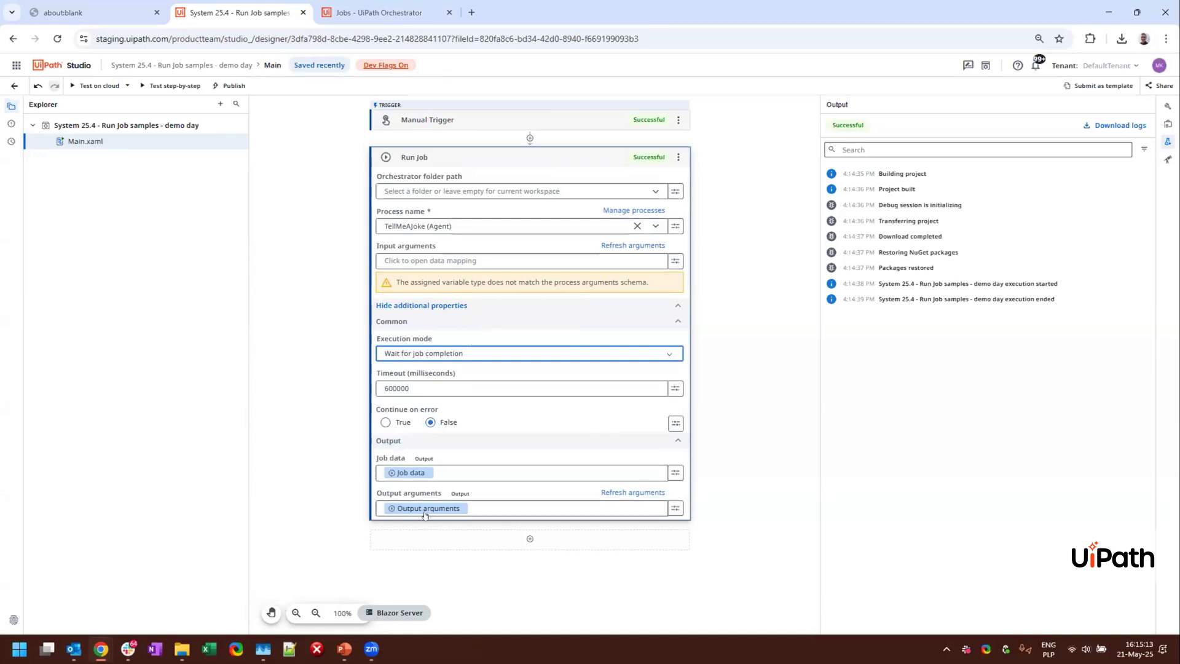
pyautogui.click(632, 492)
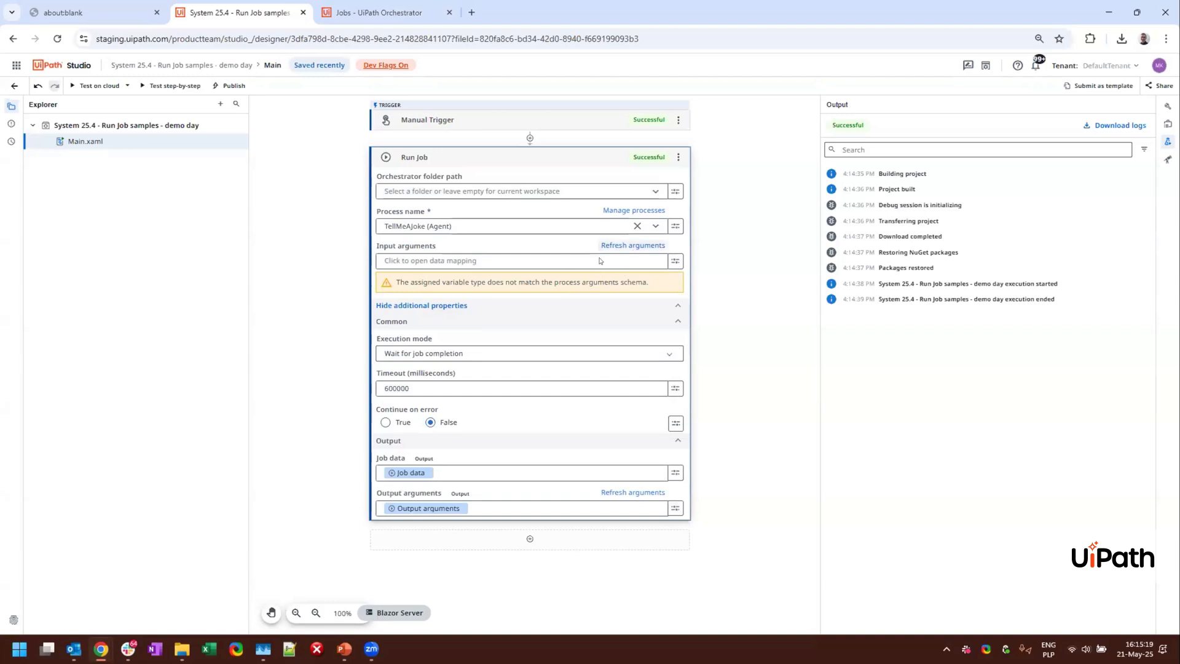
# Map the topic input argument of TellMeAJoke to a text expression using advanced mode and save the data mapping
pyautogui.click(563, 261)
pyautogui.click(825, 183)
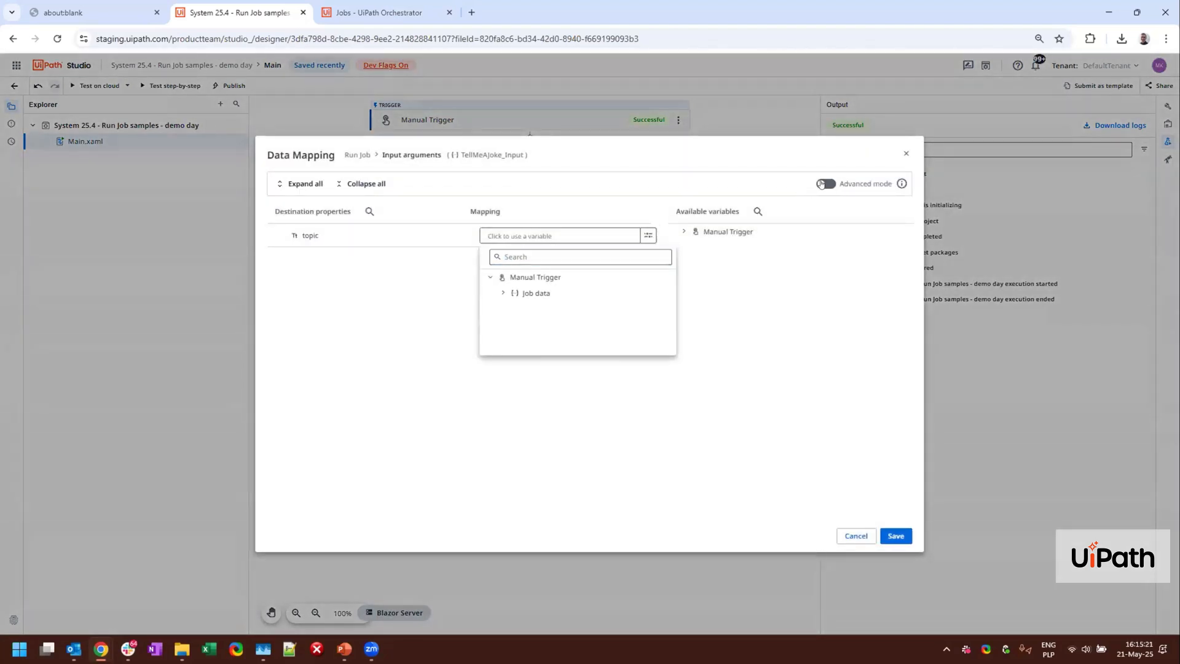
pyautogui.click(575, 233)
pyautogui.write(':')
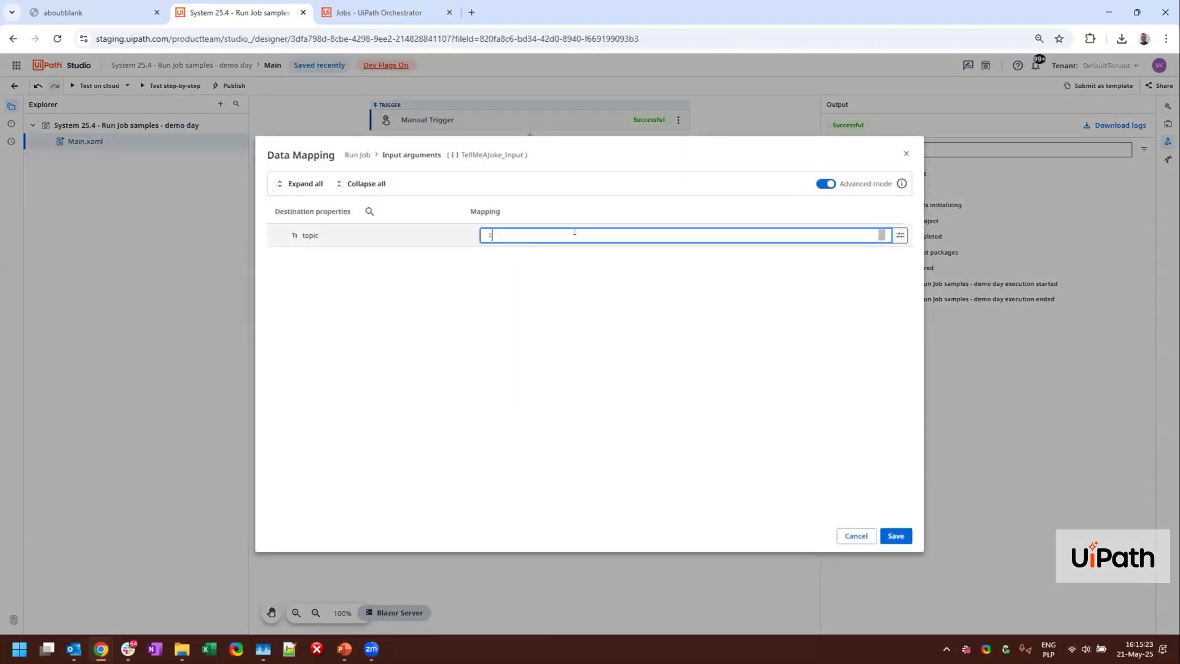
pyautogui.click(895, 536)
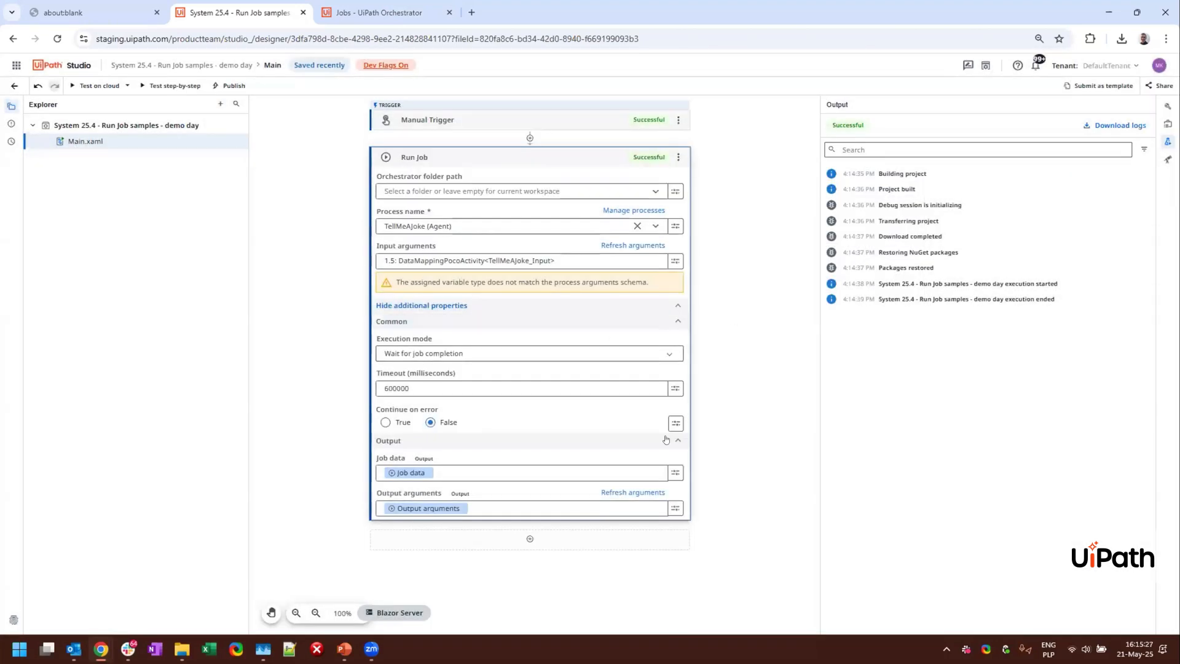
# Add a Log Message activity after Run Job and set its message to the Joke output argument
pyautogui.click(556, 538)
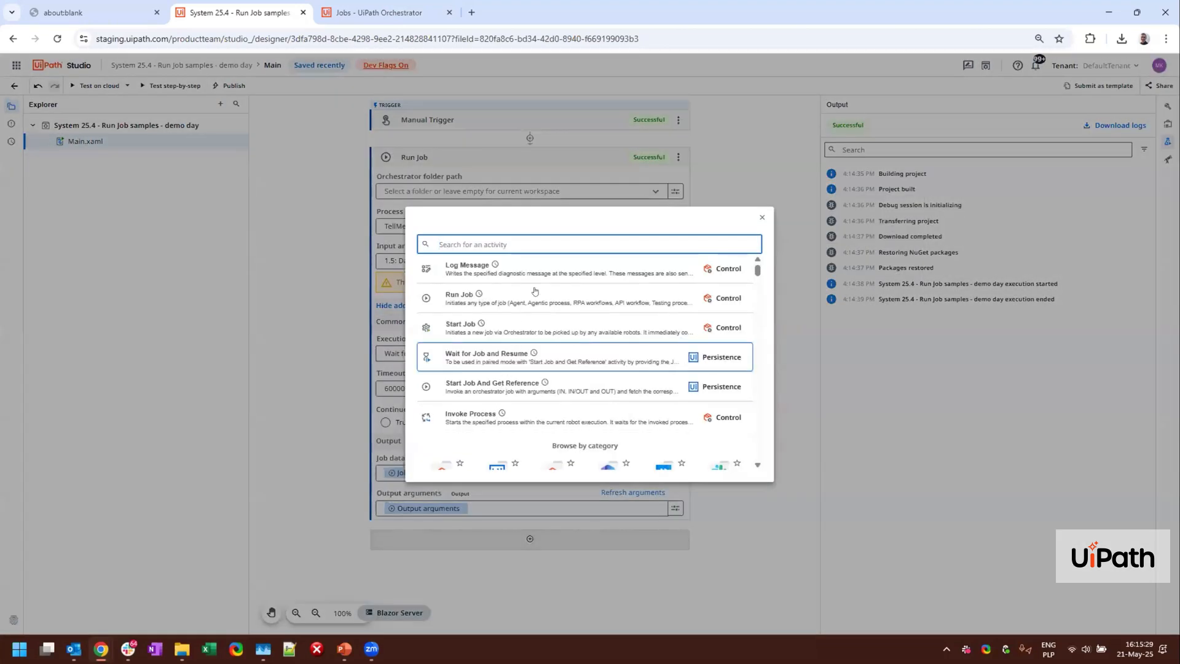
pyautogui.click(535, 271)
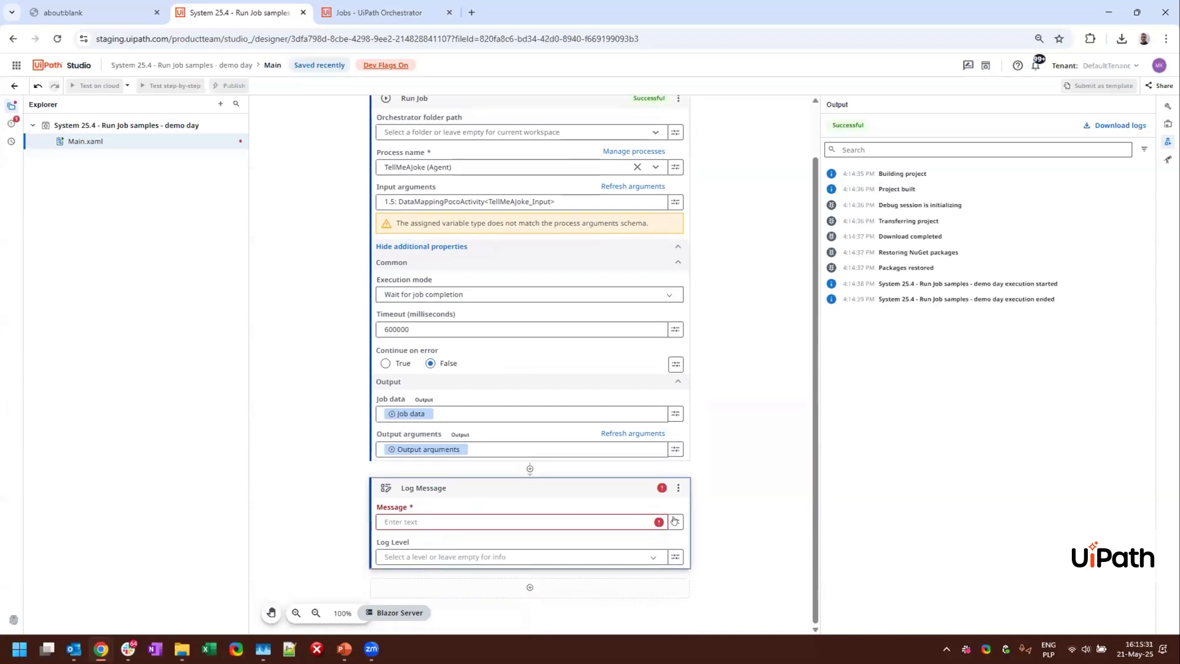
pyautogui.click(674, 521)
pyautogui.click(675, 566)
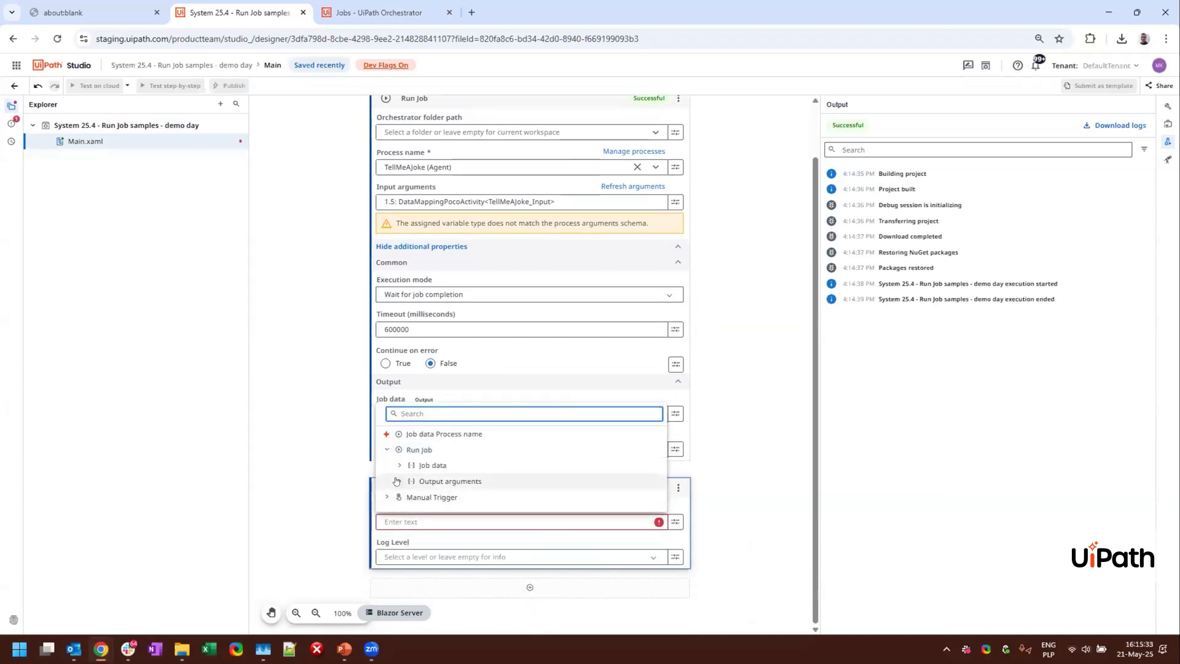
pyautogui.click(397, 482)
pyautogui.click(660, 547)
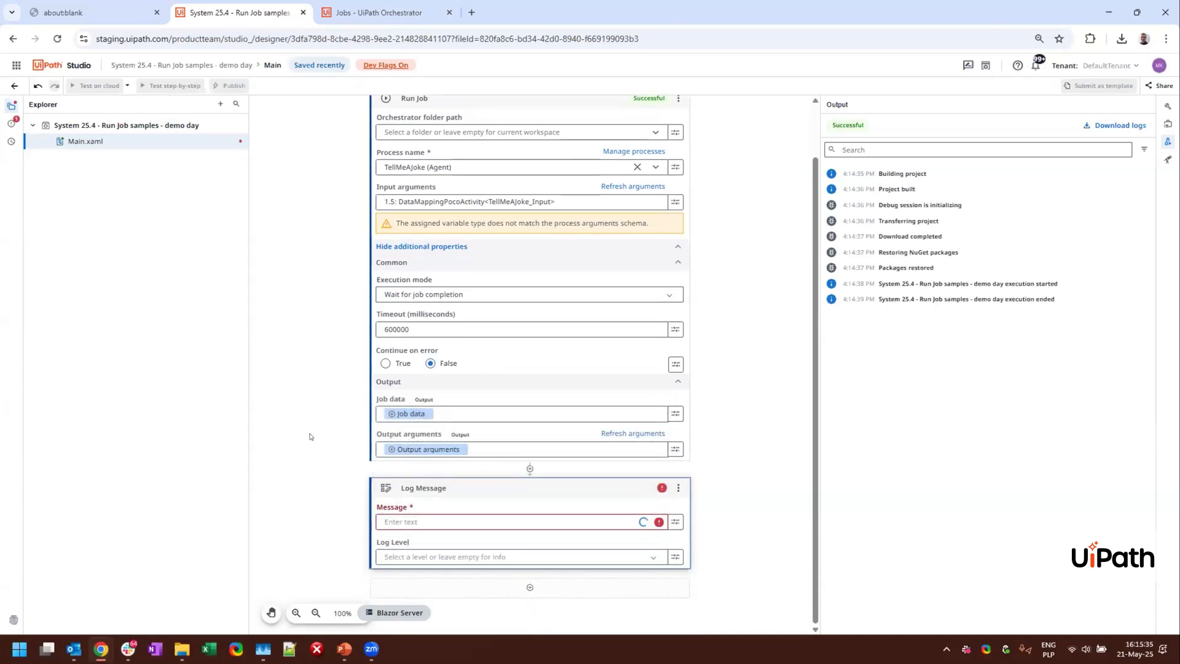
# Test the workflow on cloud and widen the test output to read the full logged joke
pyautogui.click(100, 85)
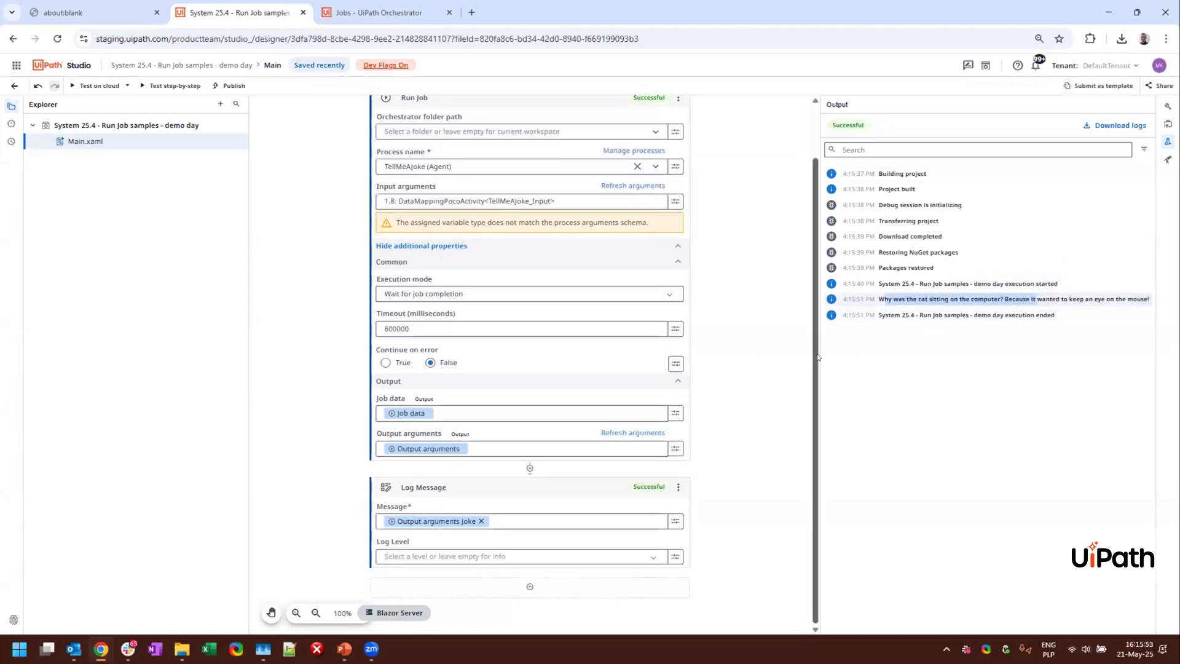
pyautogui.moveTo(810, 359); pyautogui.dragTo(712, 362)
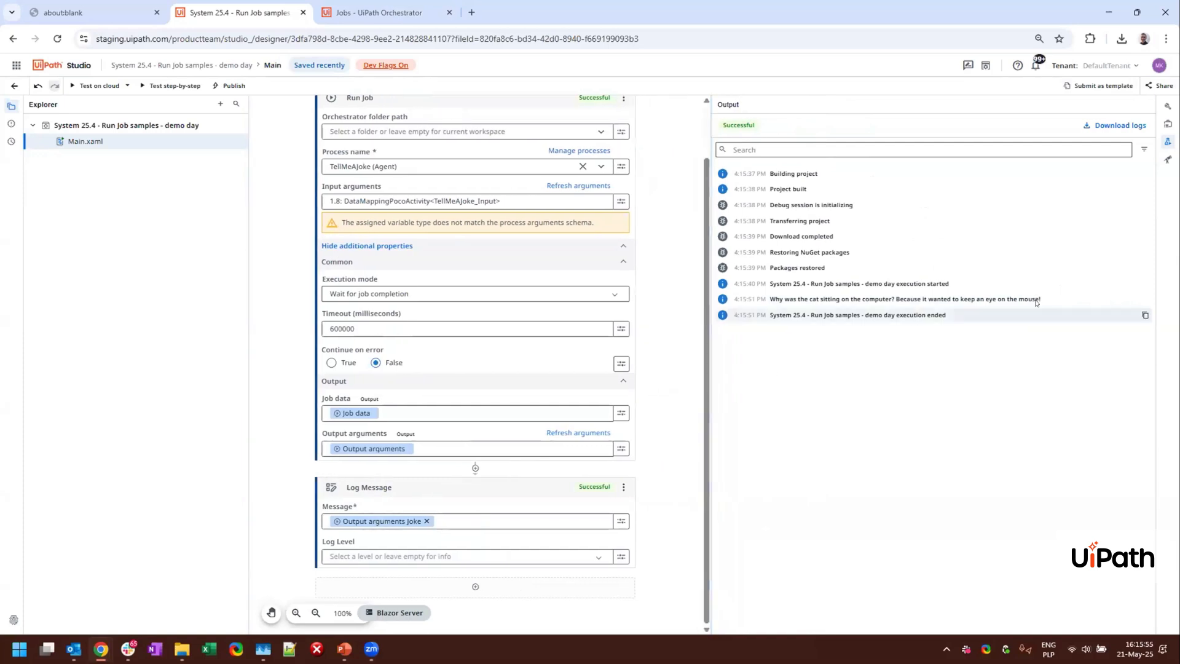